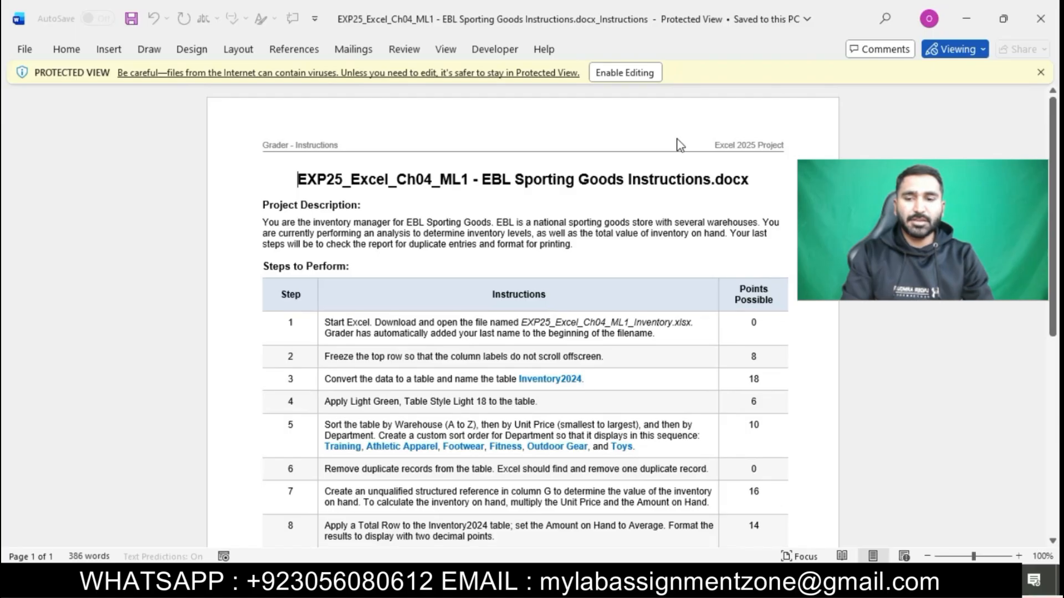
Enable editing in the instructions document and highlight its title in turquoise
click(625, 73)
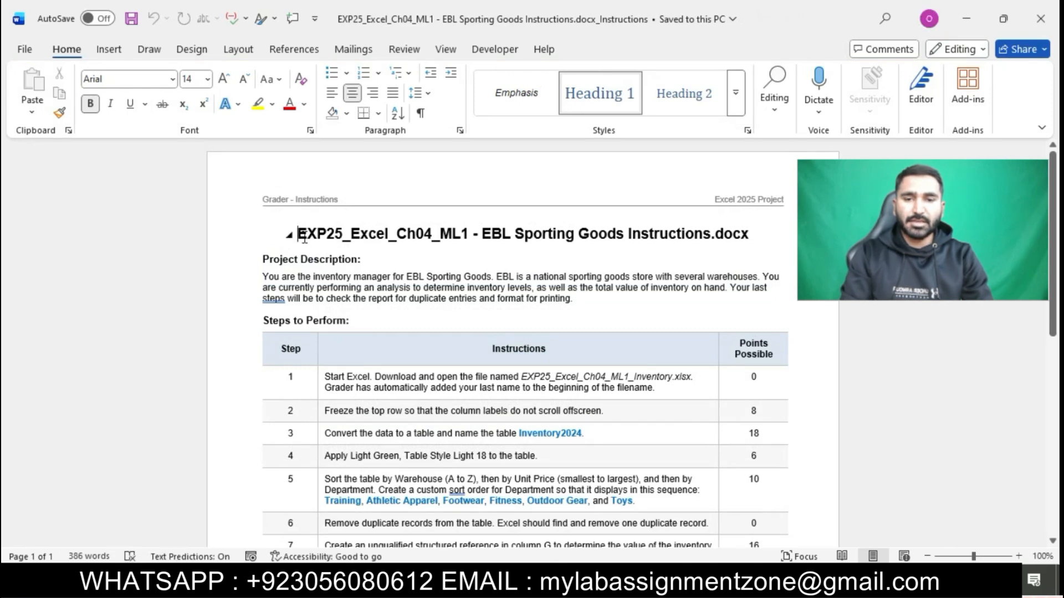
drag(302, 237, 743, 232)
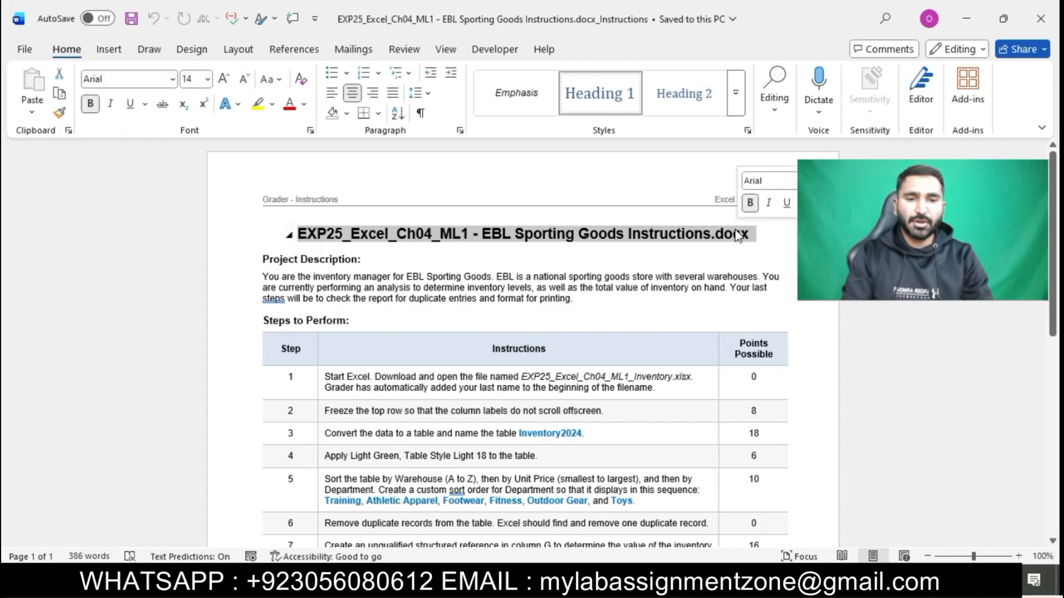
click(274, 105)
click(294, 159)
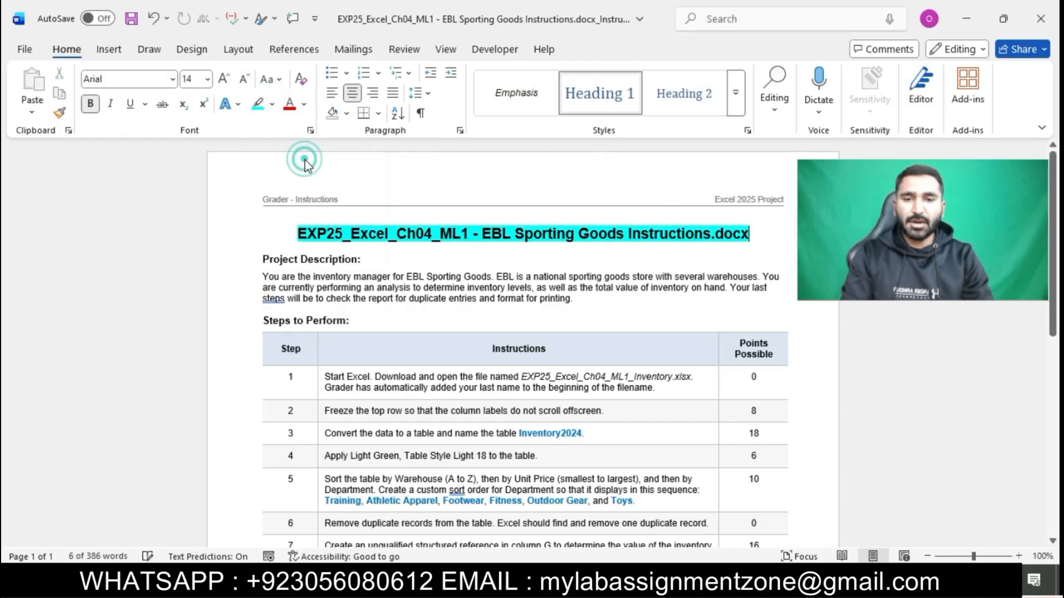
click(428, 244)
Increase the font size of the steps table rows
ctrl+scroll(439, 261, up, 1)
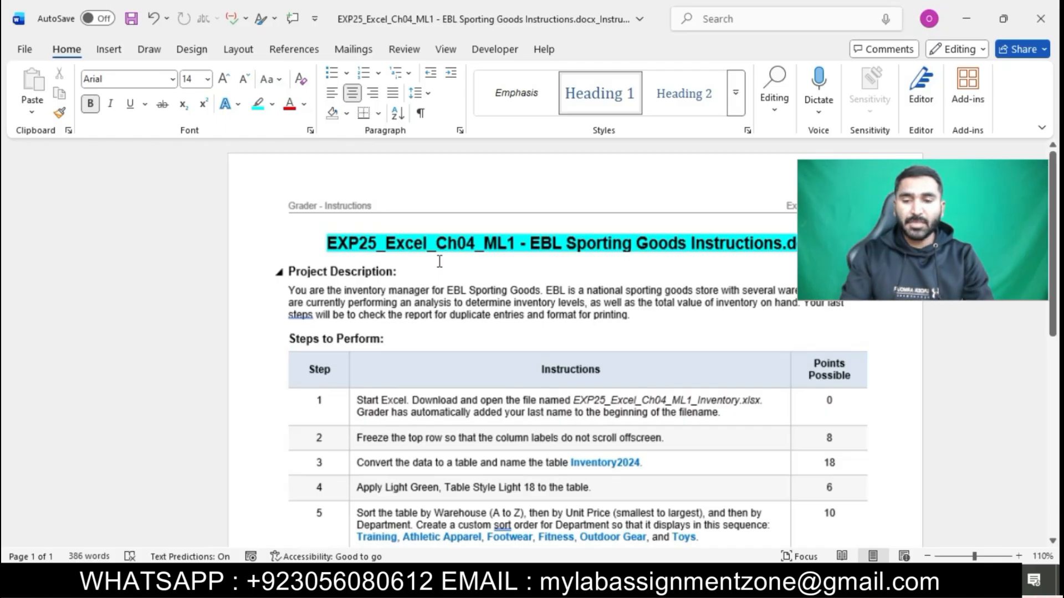
scroll(439, 262, up, 4)
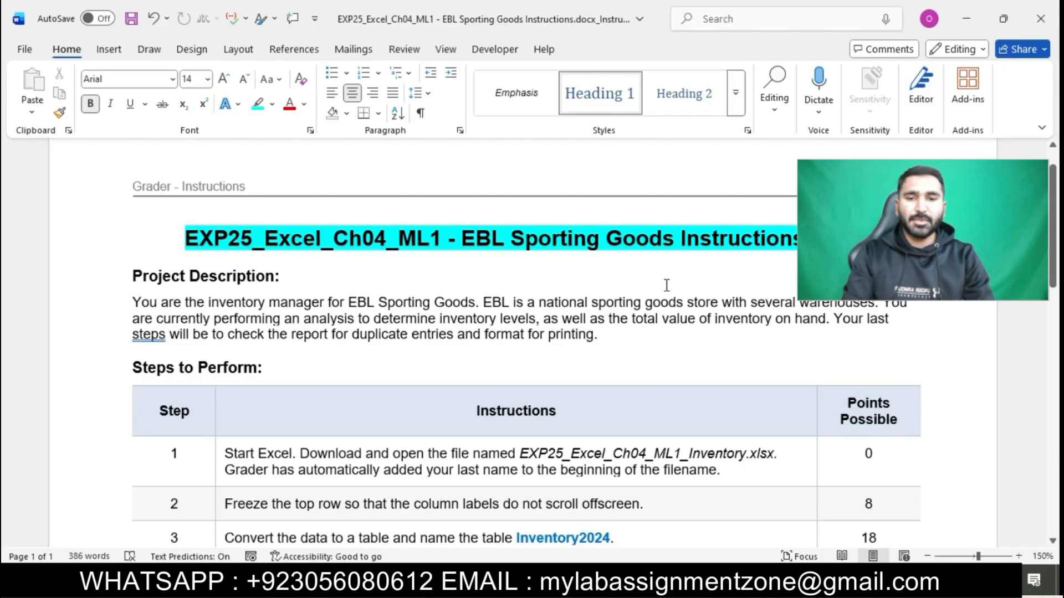
scroll(666, 284, down, 3)
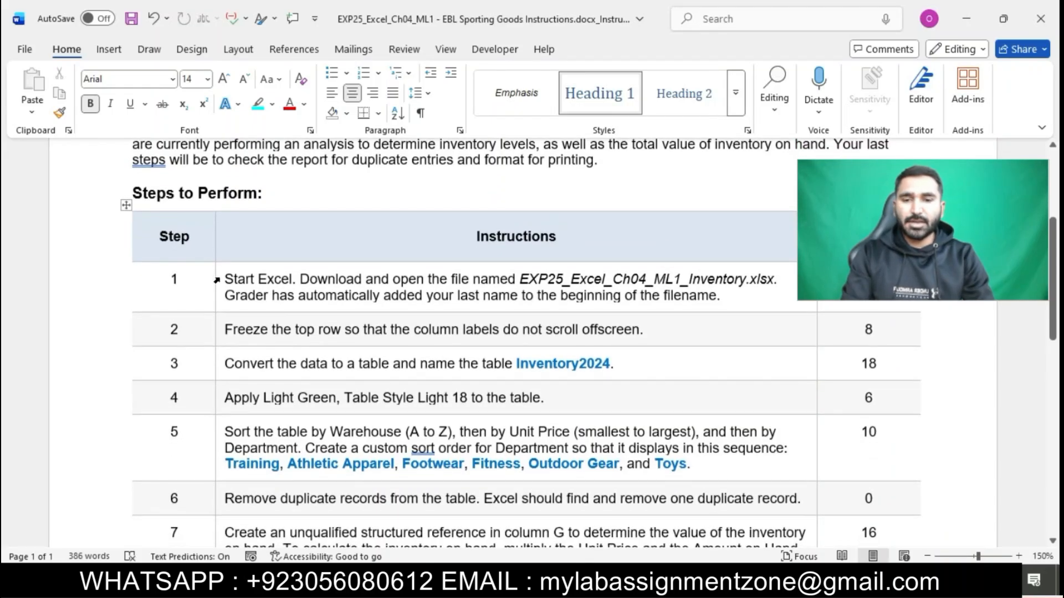
drag(217, 281, 274, 572)
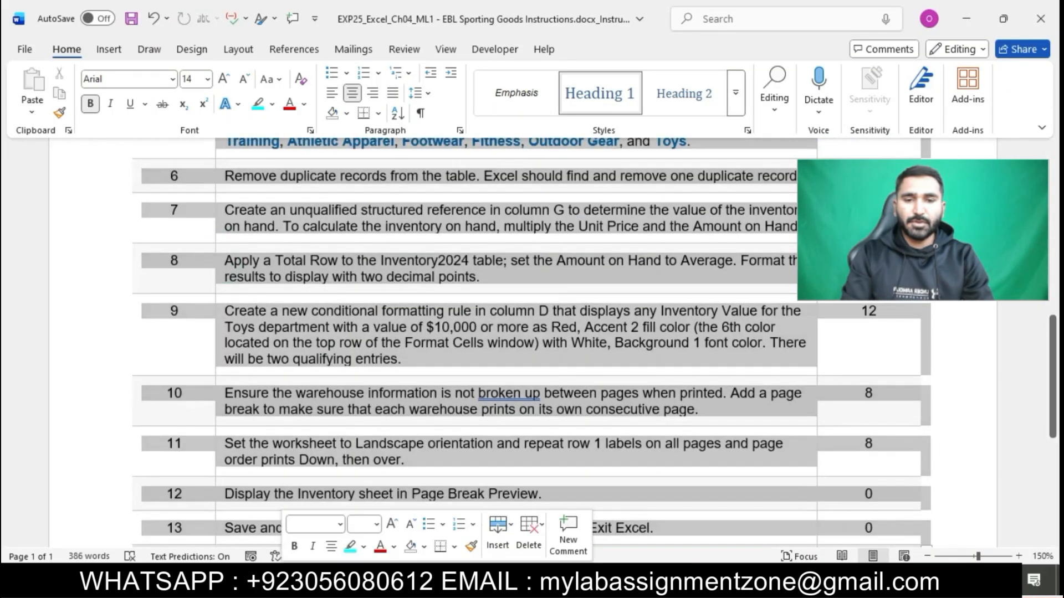
click(207, 79)
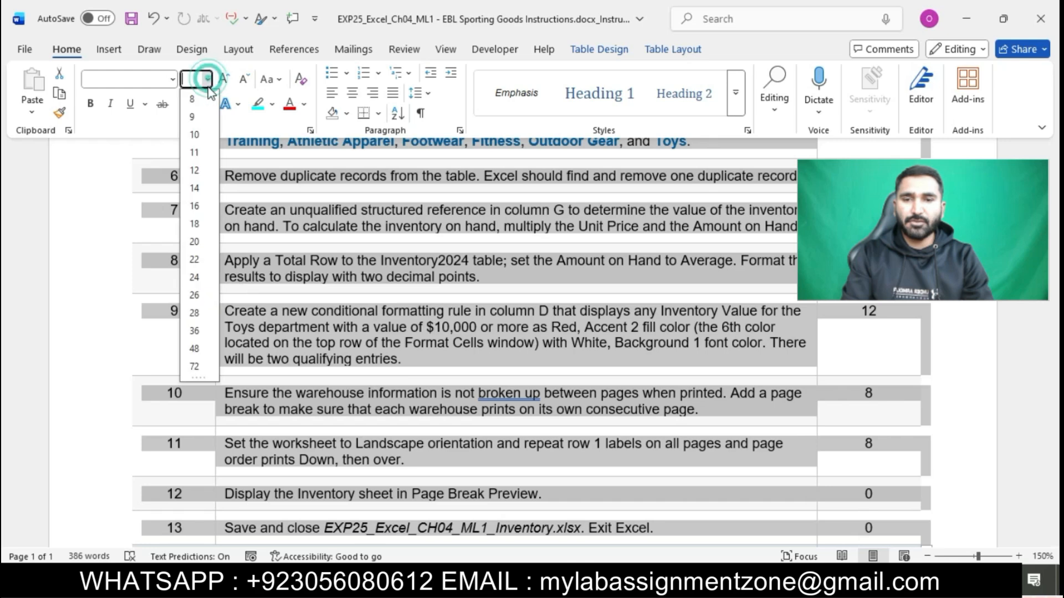
click(194, 188)
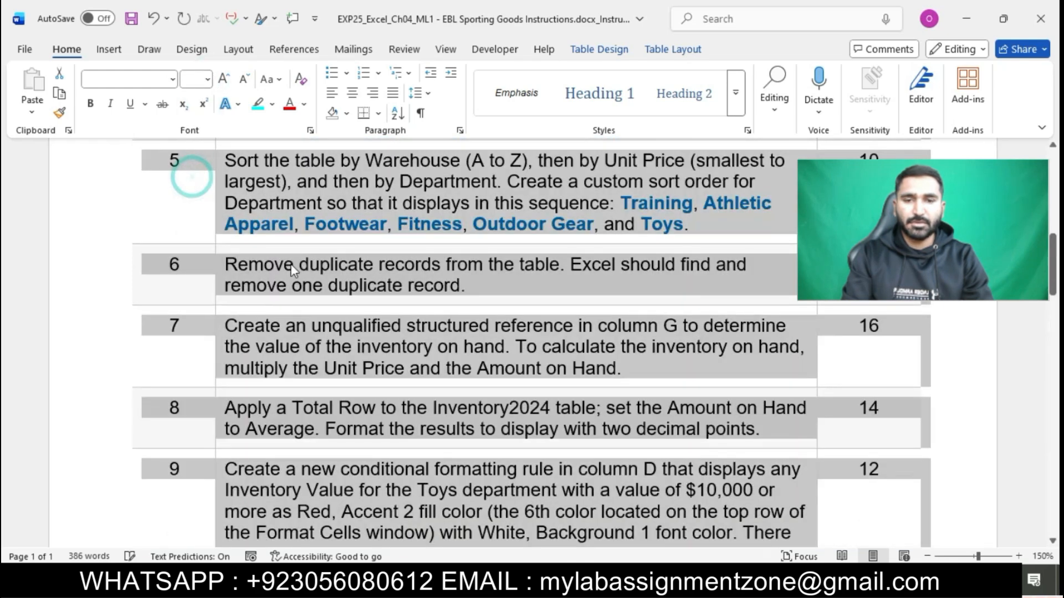
click(313, 276)
Highlight the step 1 instruction text in turquoise
scroll(314, 276, up, 10)
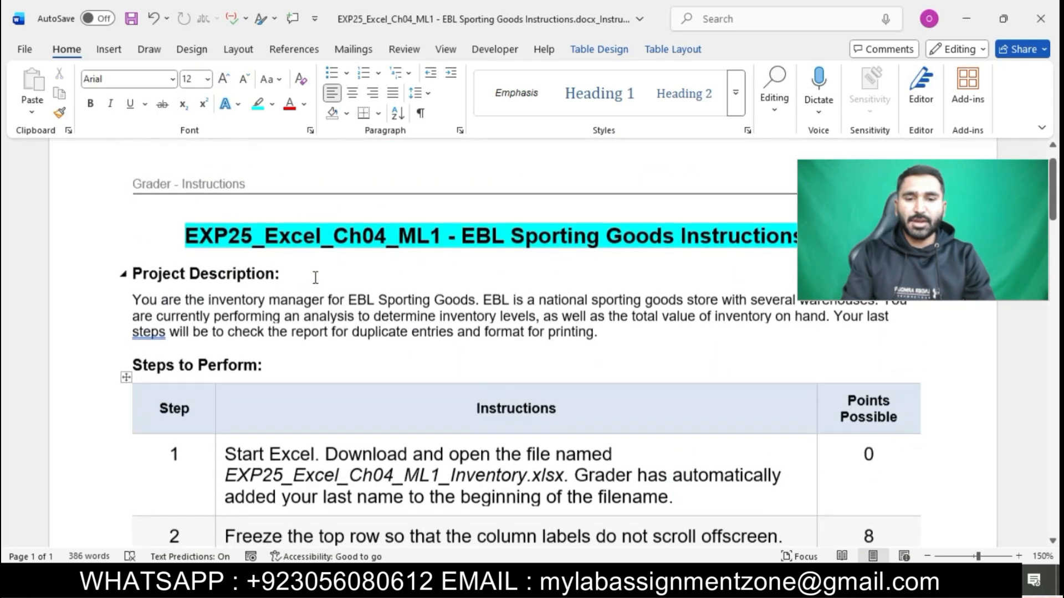
scroll(315, 277, down, 5)
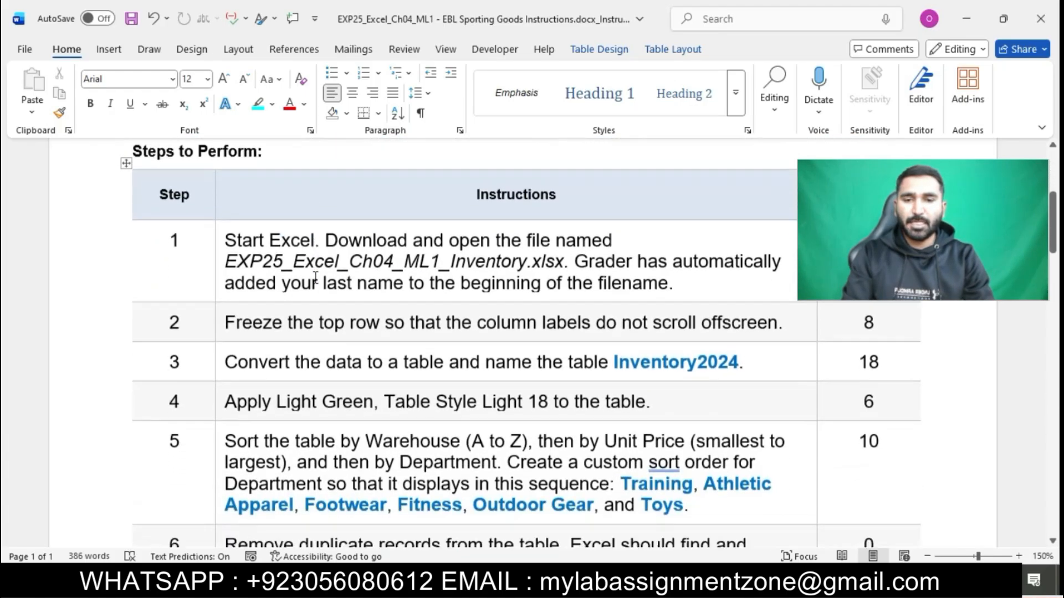
click(218, 238)
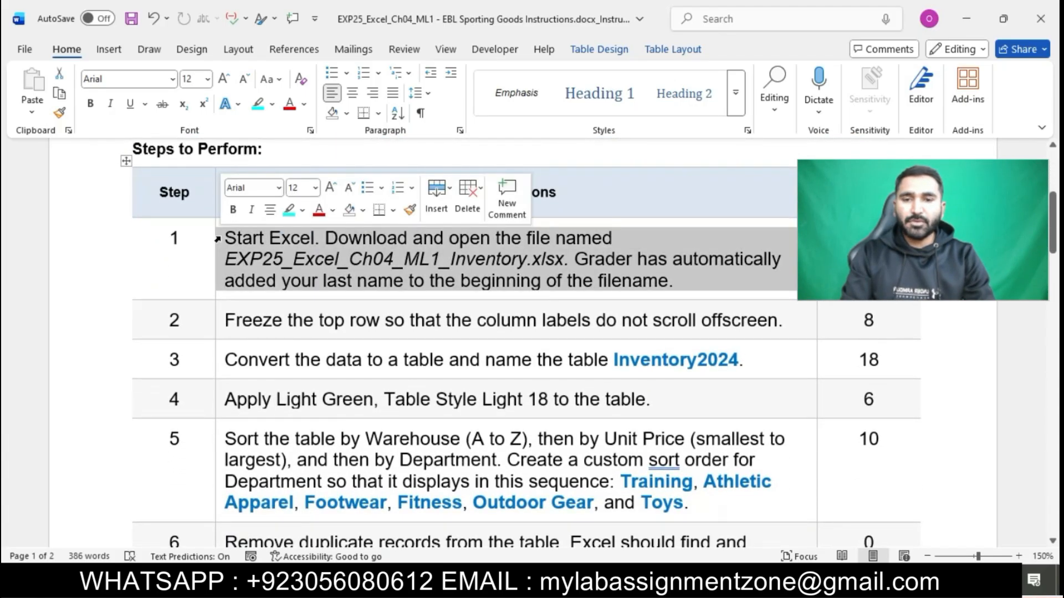
click(287, 217)
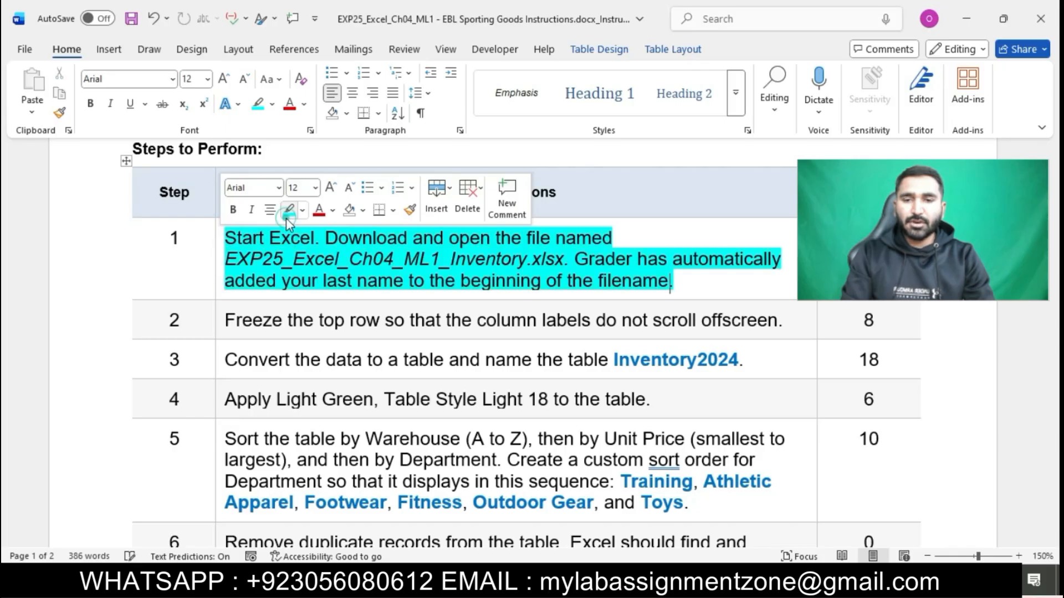
scroll(339, 263, down, 3)
scroll(345, 268, up, 3)
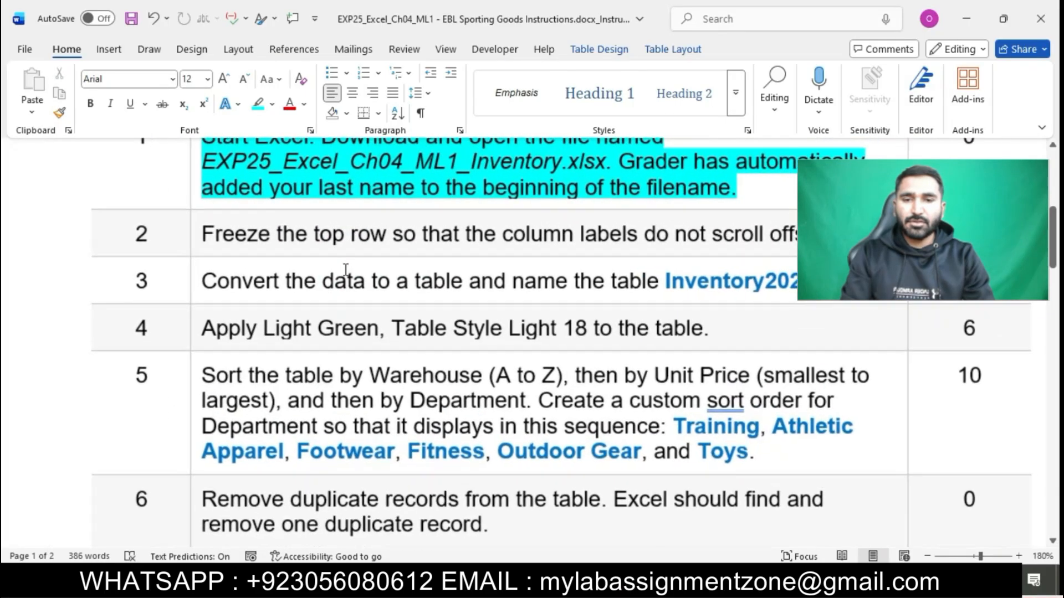
scroll(345, 269, down, 2)
scroll(345, 268, up, 4)
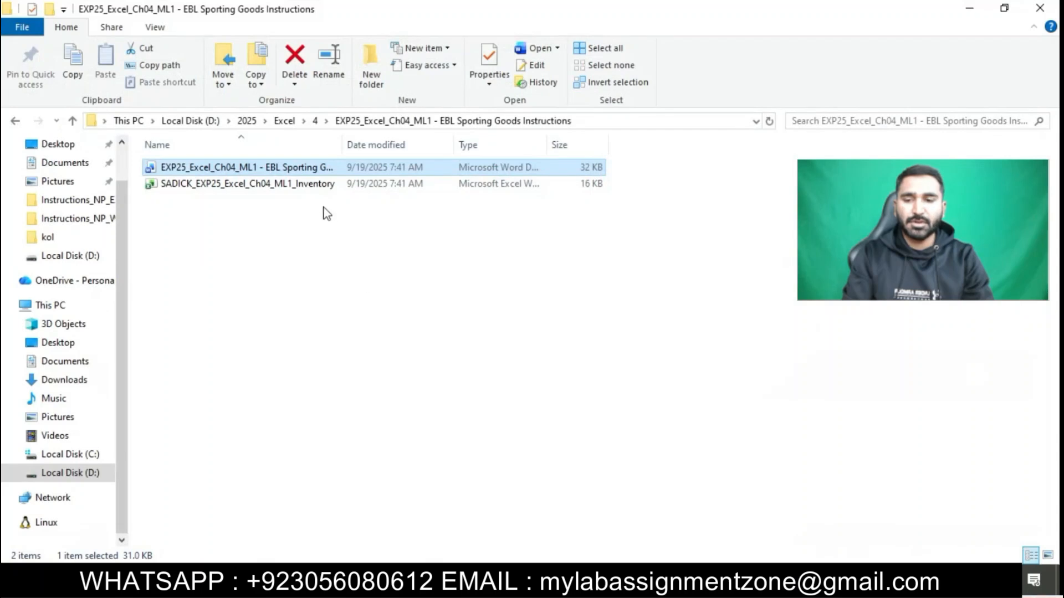
Open the Inventory .xlsx workbook in Excel, enable editing, then return to Word
double_click(315, 187)
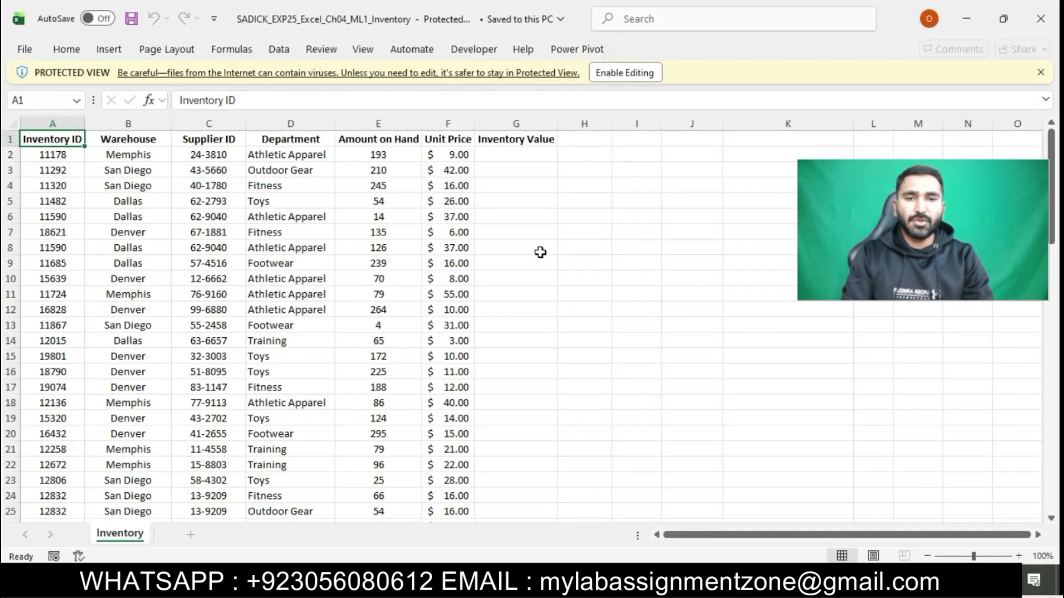
click(640, 79)
click(481, 581)
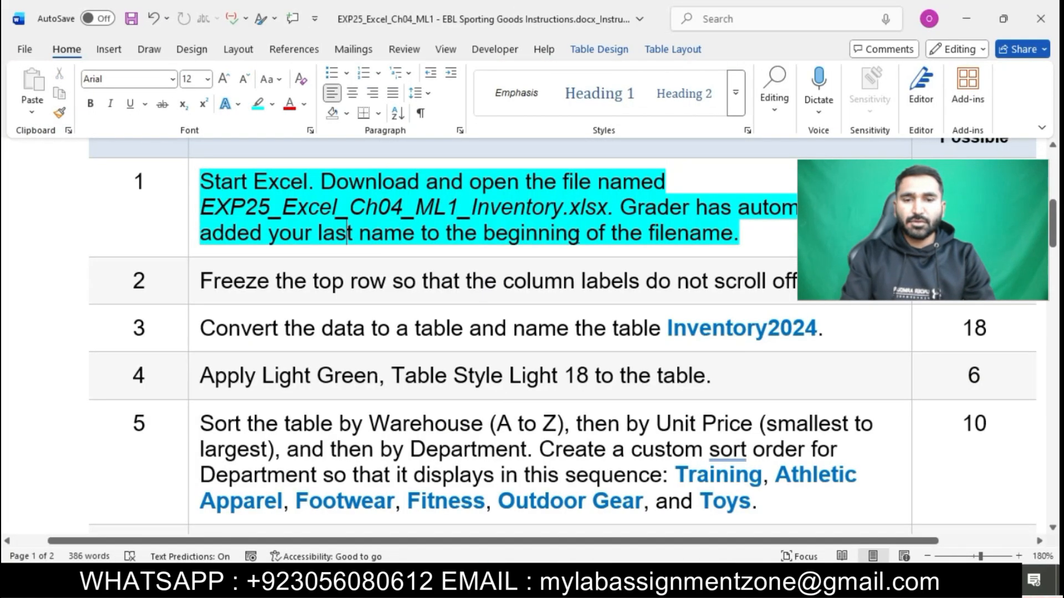
Highlight step 2's freeze-top-row instruction in turquoise, then return to the Excel workbook
scroll(580, 237, down, 3)
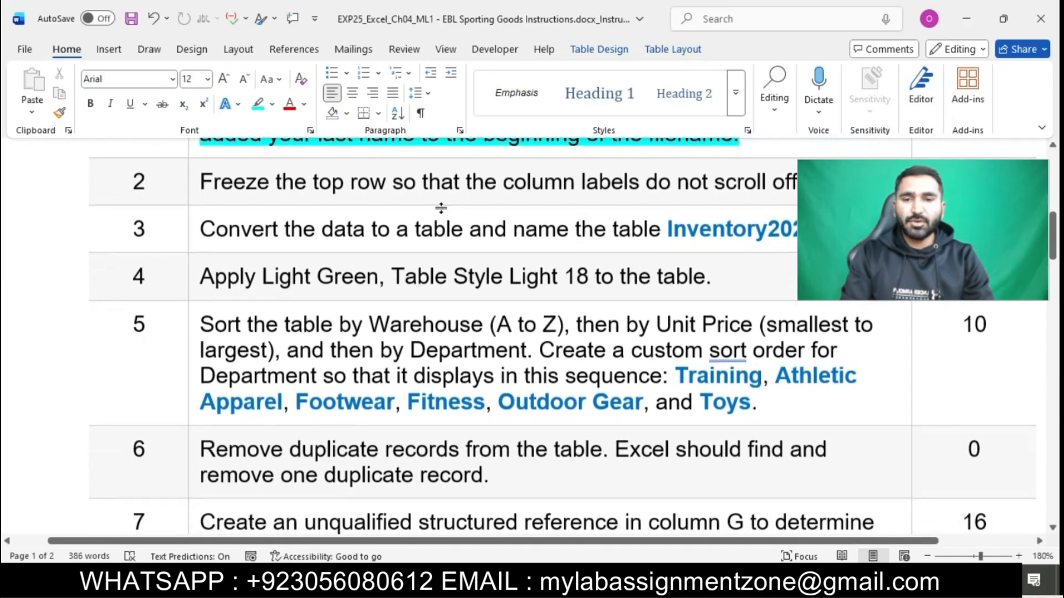
click(194, 183)
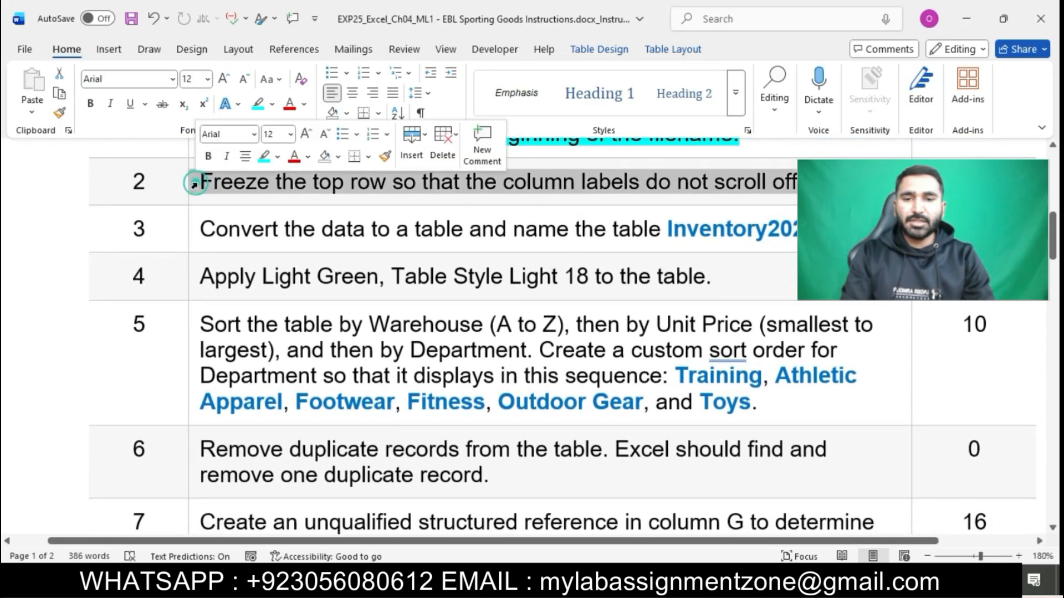
click(264, 157)
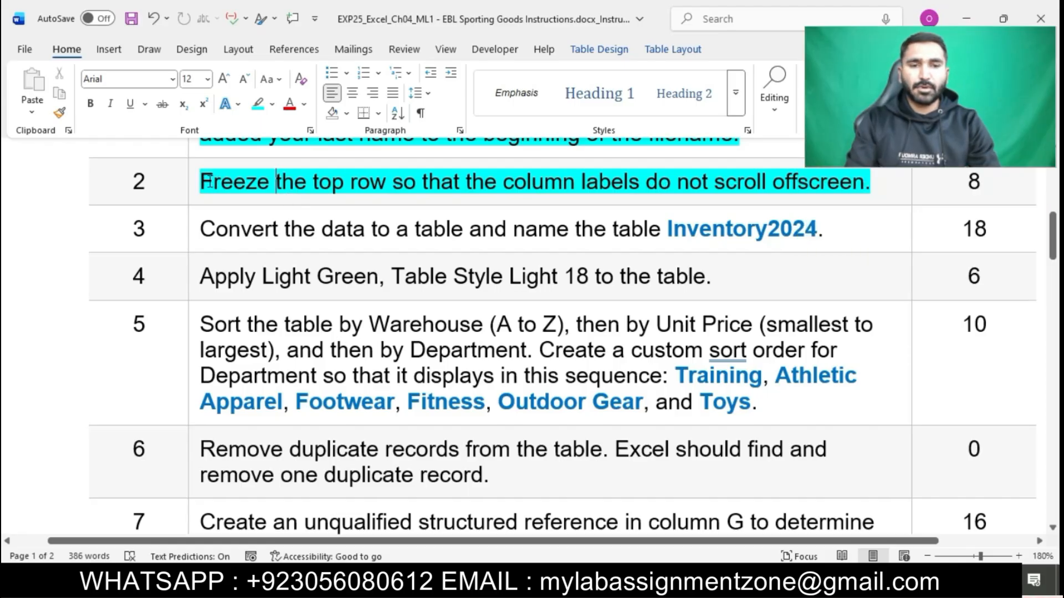
drag(202, 181, 852, 181)
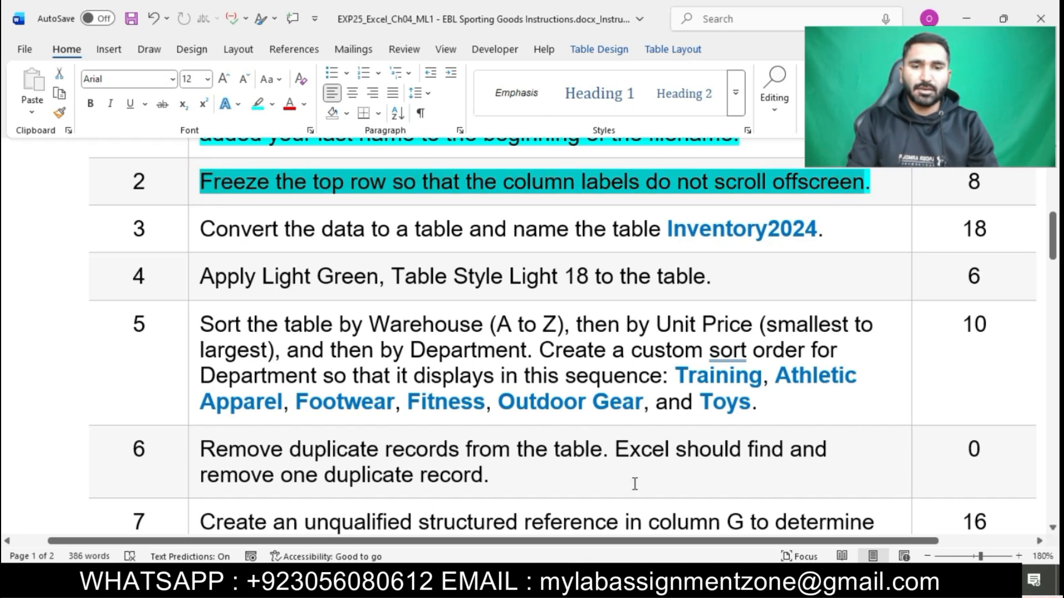
click(344, 581)
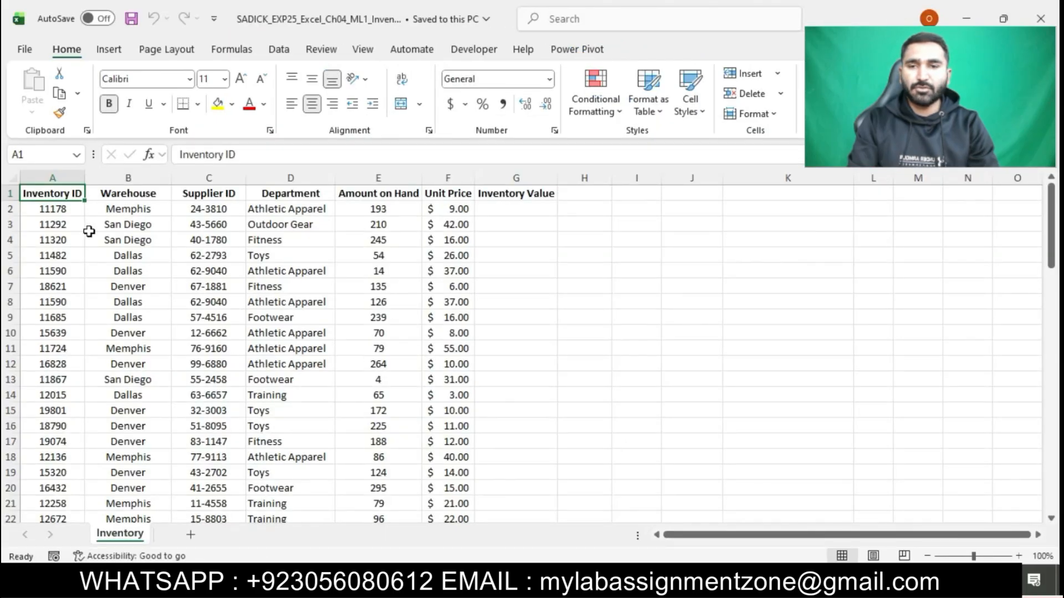
Freeze the Inventory sheet's top row with Freeze Top Row, and confirm it stays visible while scrolling
click(10, 194)
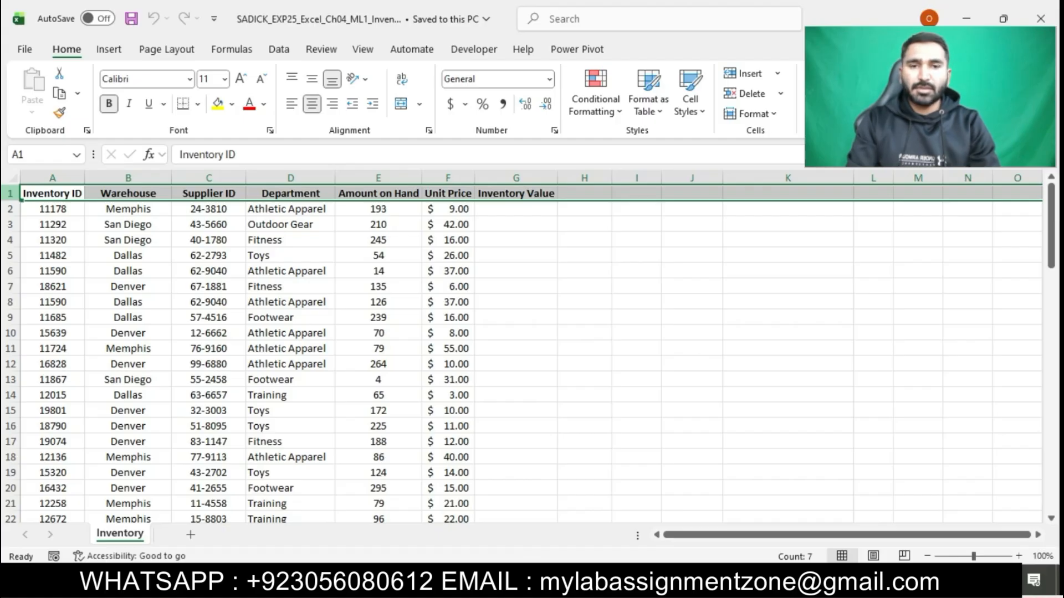
click(362, 53)
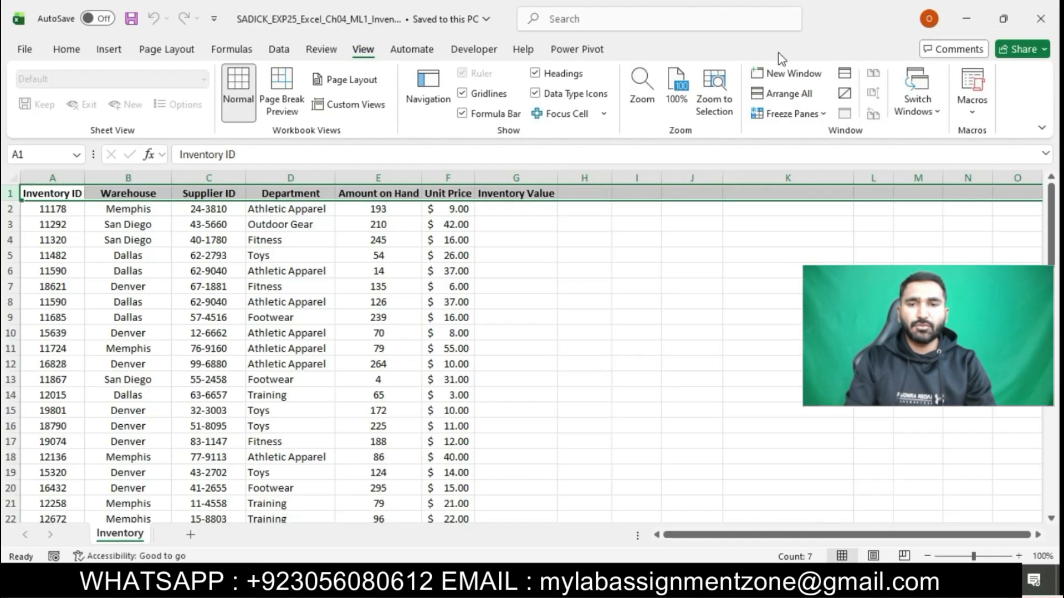
click(810, 113)
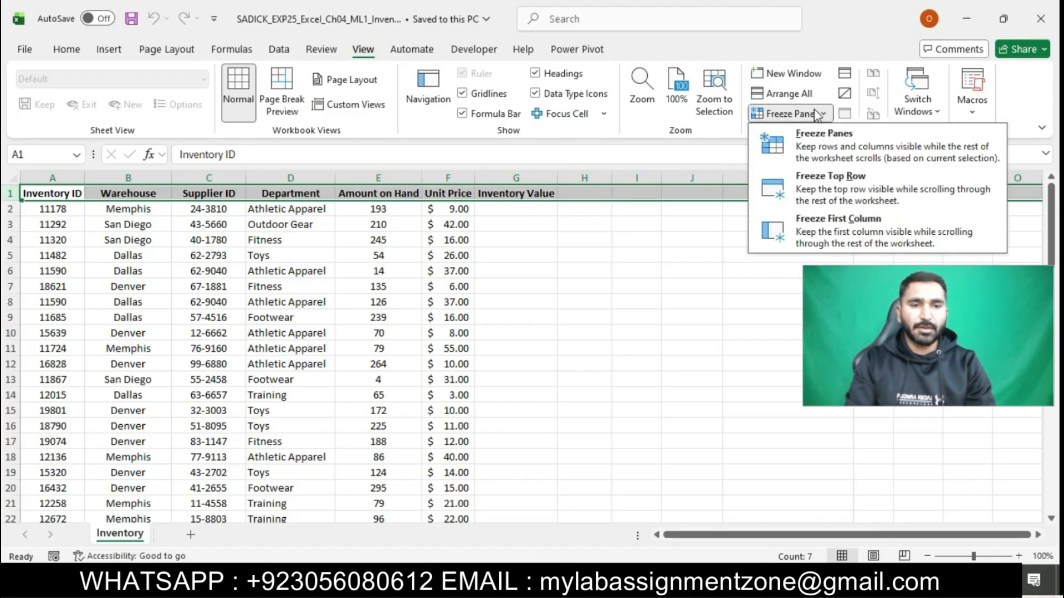
click(854, 189)
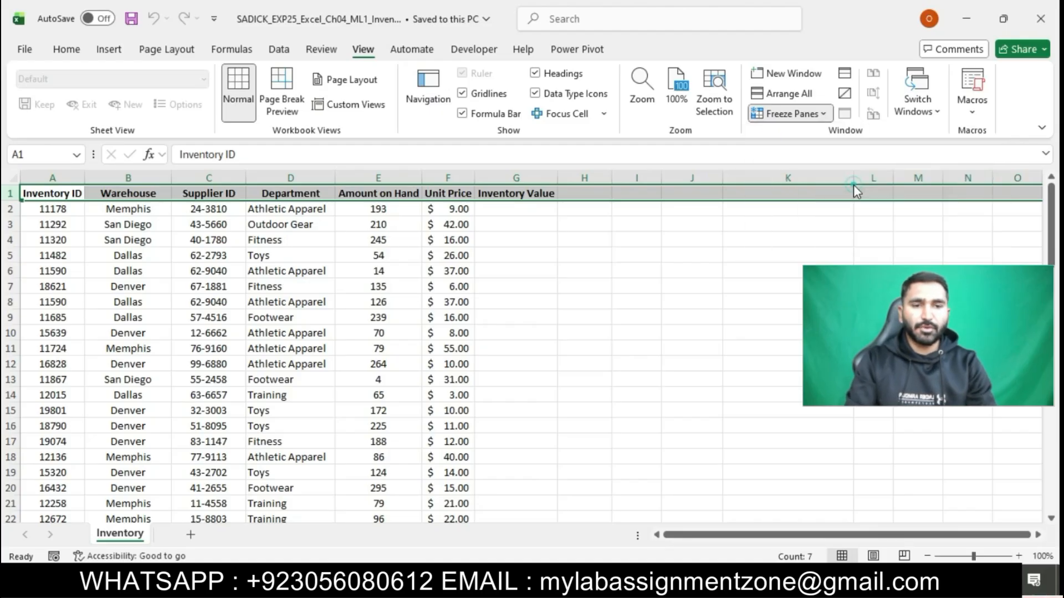
click(730, 255)
scroll(729, 255, down, 3)
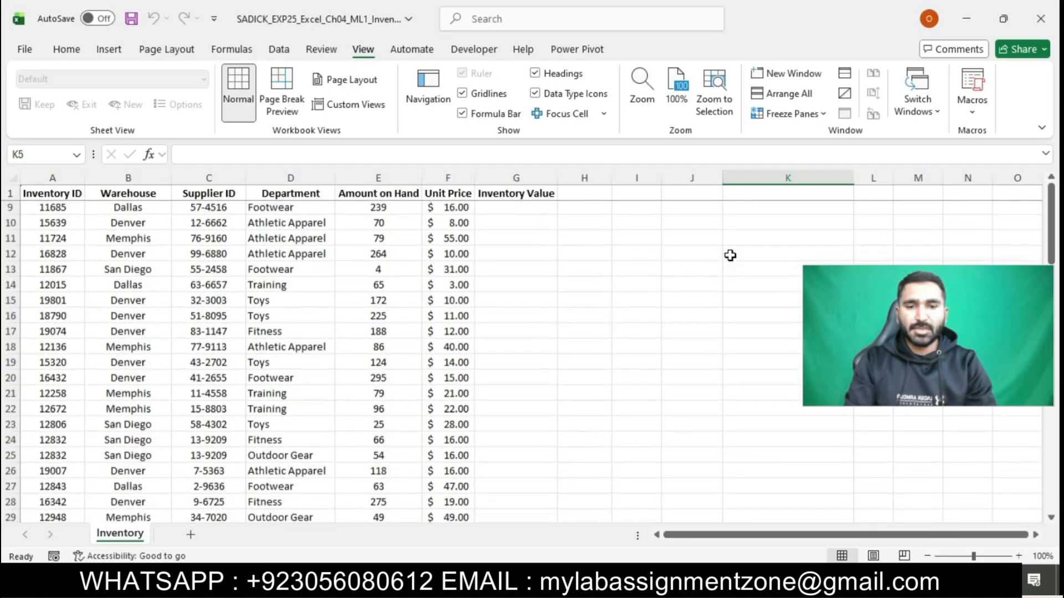
scroll(729, 255, up, 3)
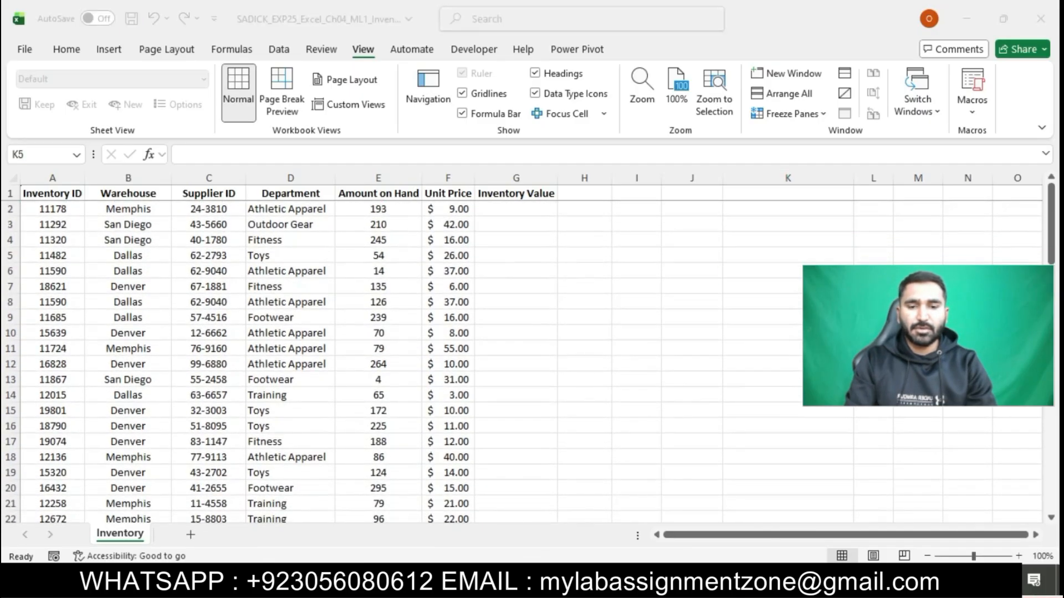
key(alt+Tab)
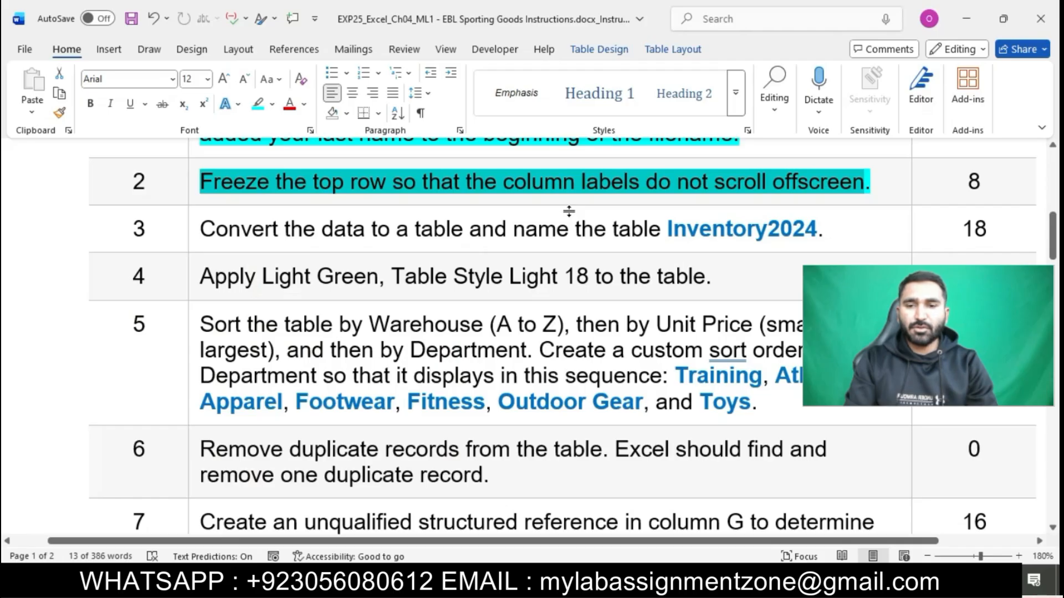
Highlight step 3's convert-to-table instruction in cyan
click(575, 182)
scroll(570, 197, down, 1)
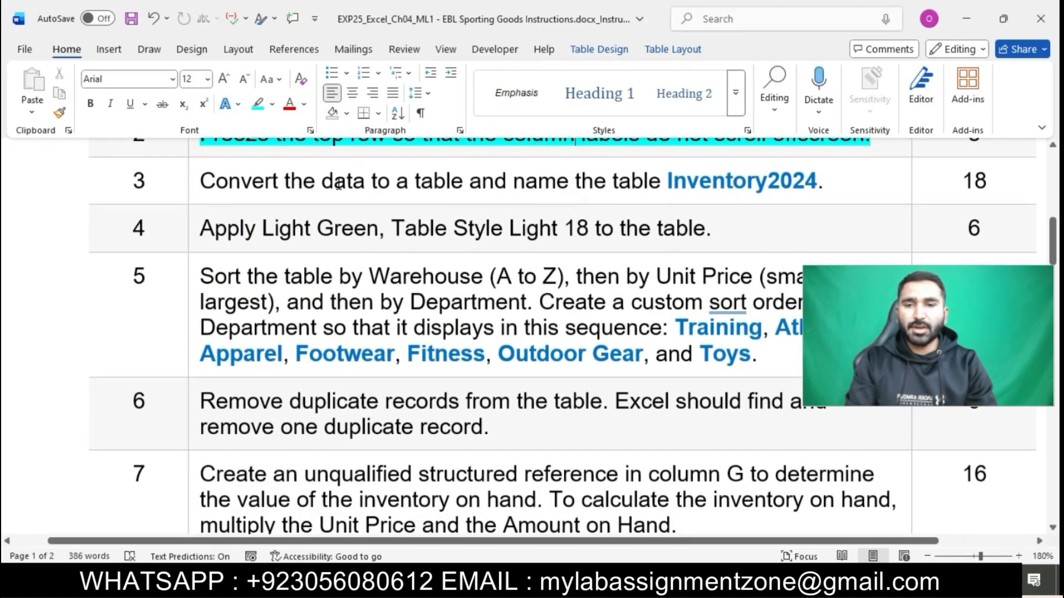
click(197, 183)
click(256, 156)
click(303, 191)
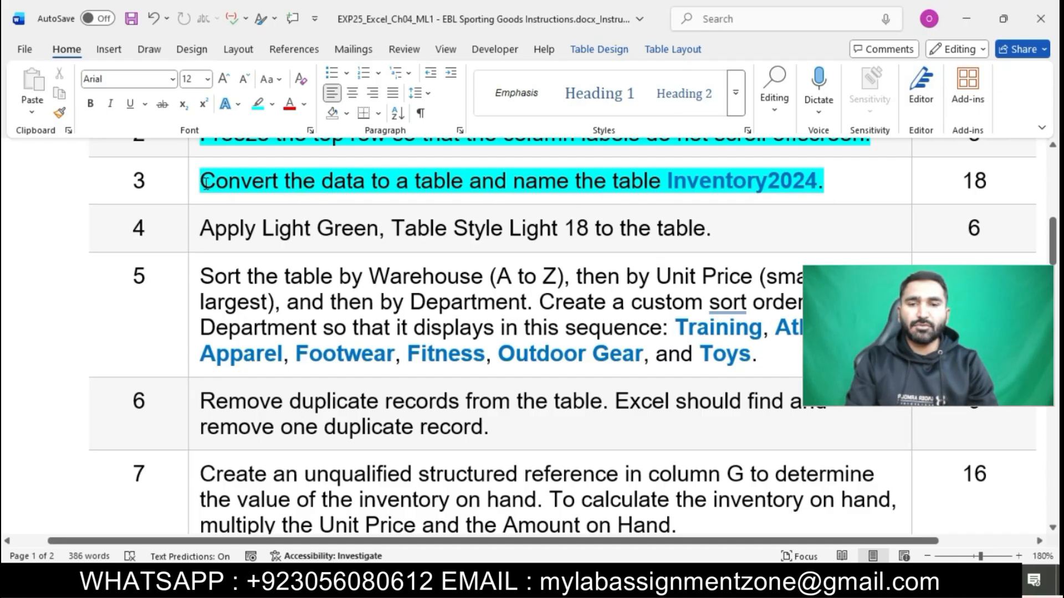
drag(205, 182, 465, 183)
key(alt+Tab)
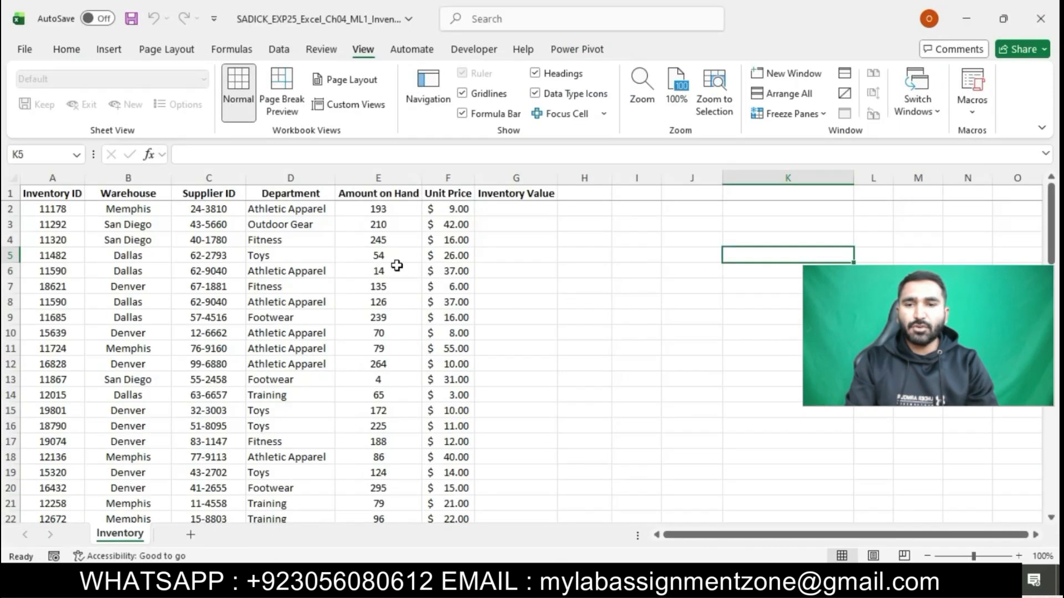
Convert the inventory data range A1:G80 into an Excel table
click(165, 331)
click(112, 51)
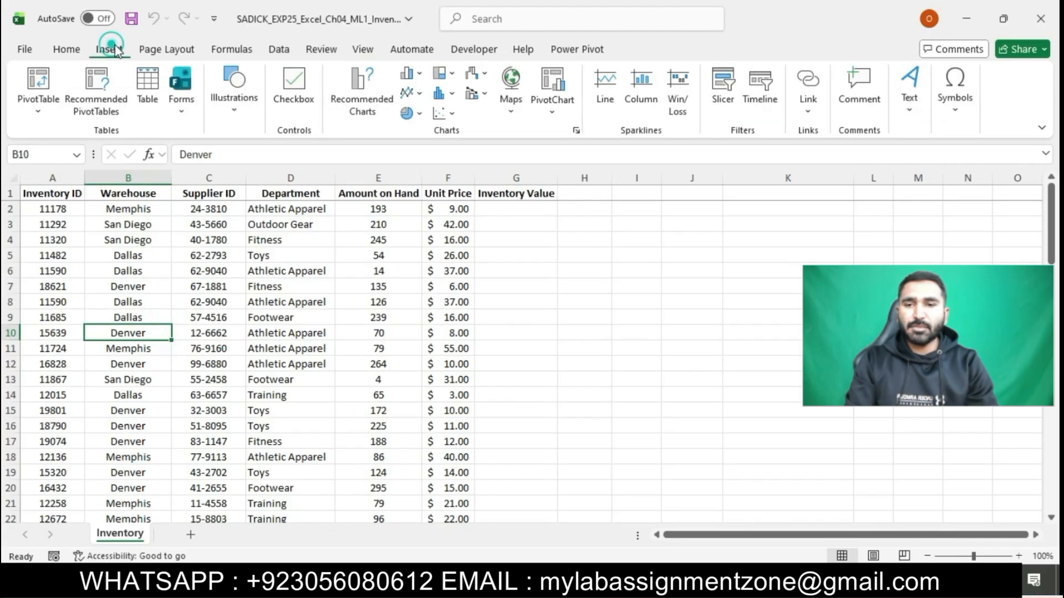
click(147, 89)
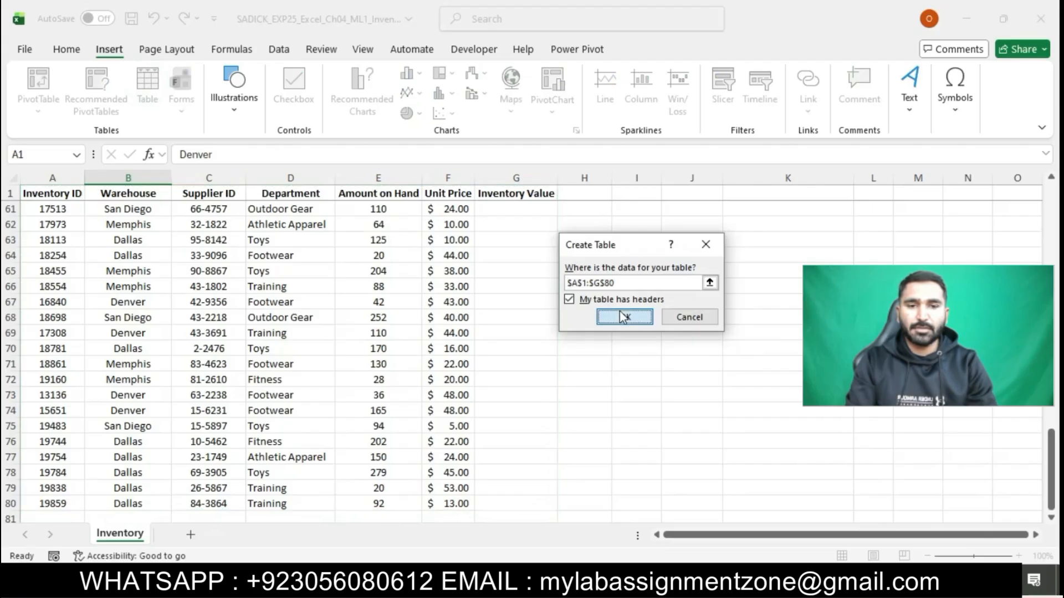
click(624, 317)
Rename the table from Table1 to Inventory2024, as specified in step 3
key(alt+Tab)
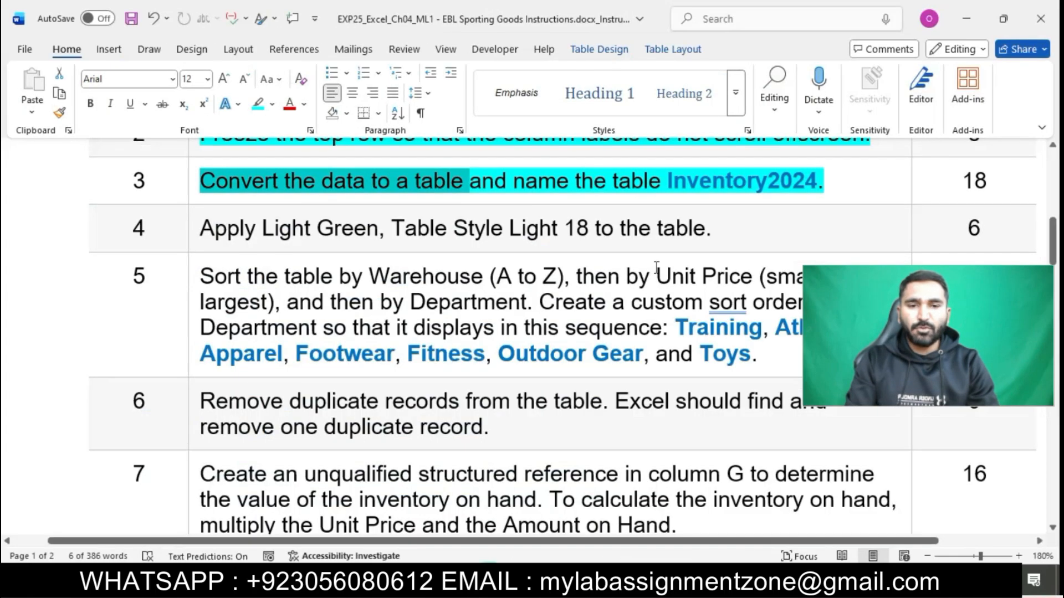
drag(665, 181, 818, 182)
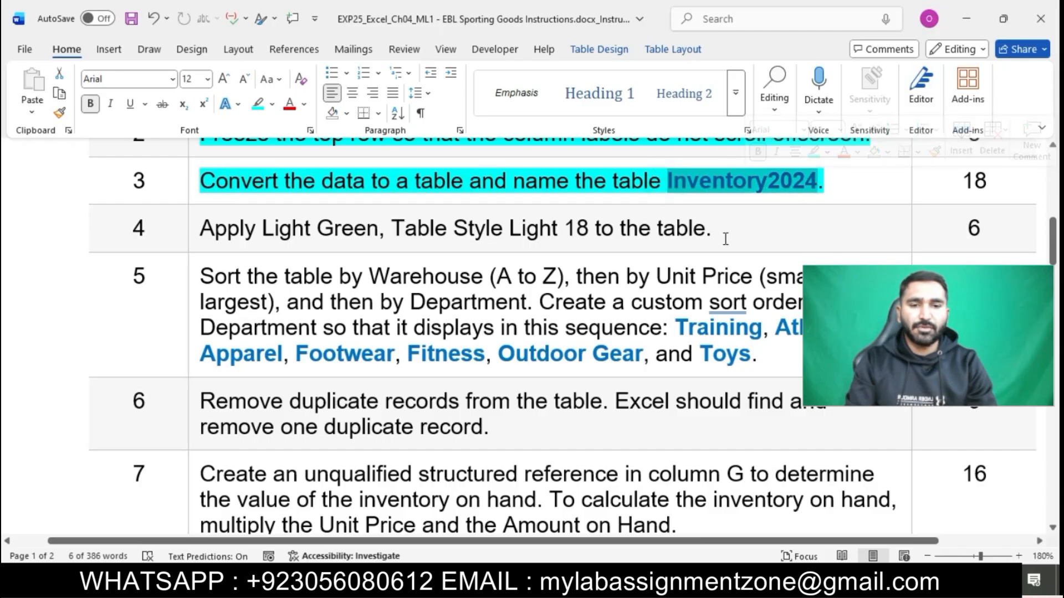
key(alt+Tab)
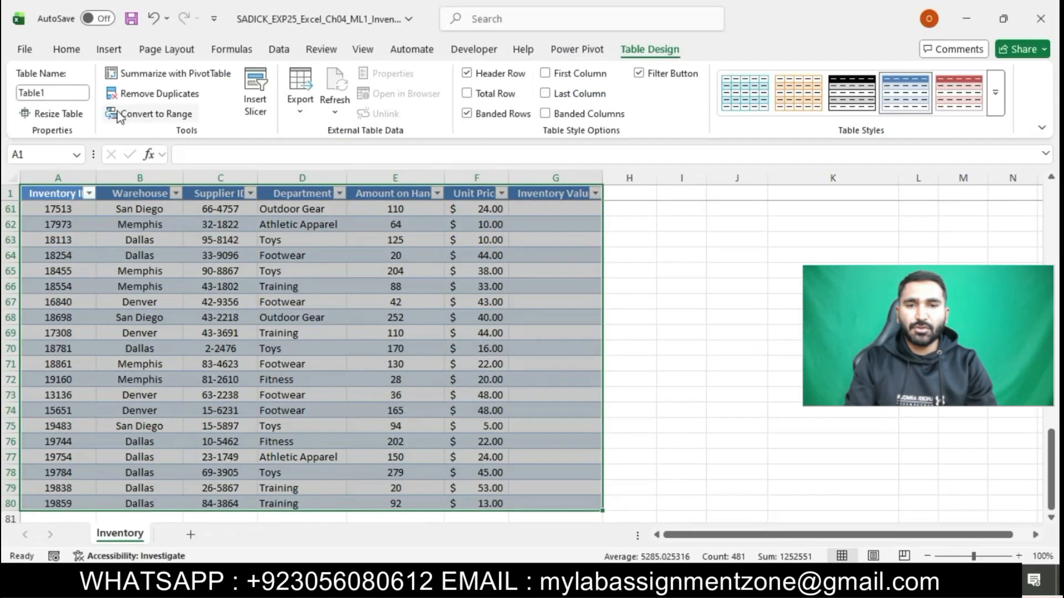
click(76, 94)
key(BackSpace)
text(Inventory2024)
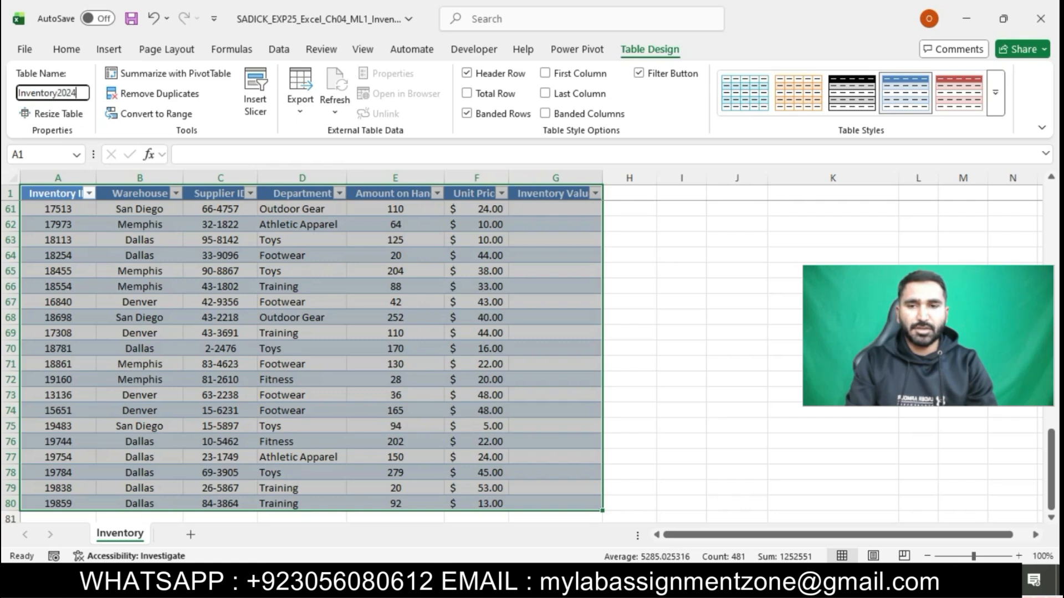
key(Return)
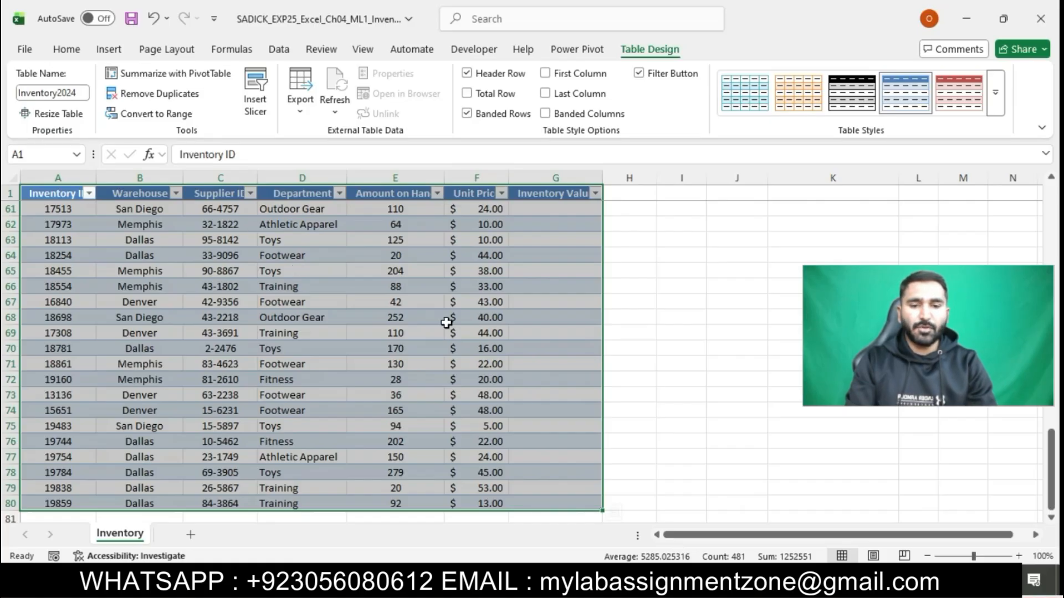
key(alt+Tab)
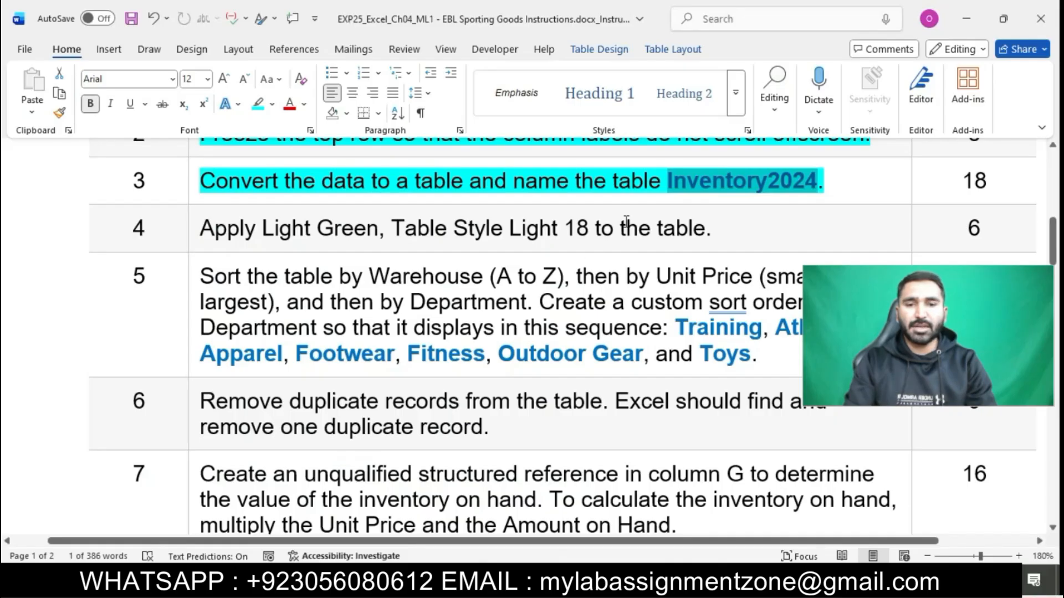
Highlight step 4's Light Green table style instruction in cyan
click(665, 185)
scroll(372, 176, down, 2)
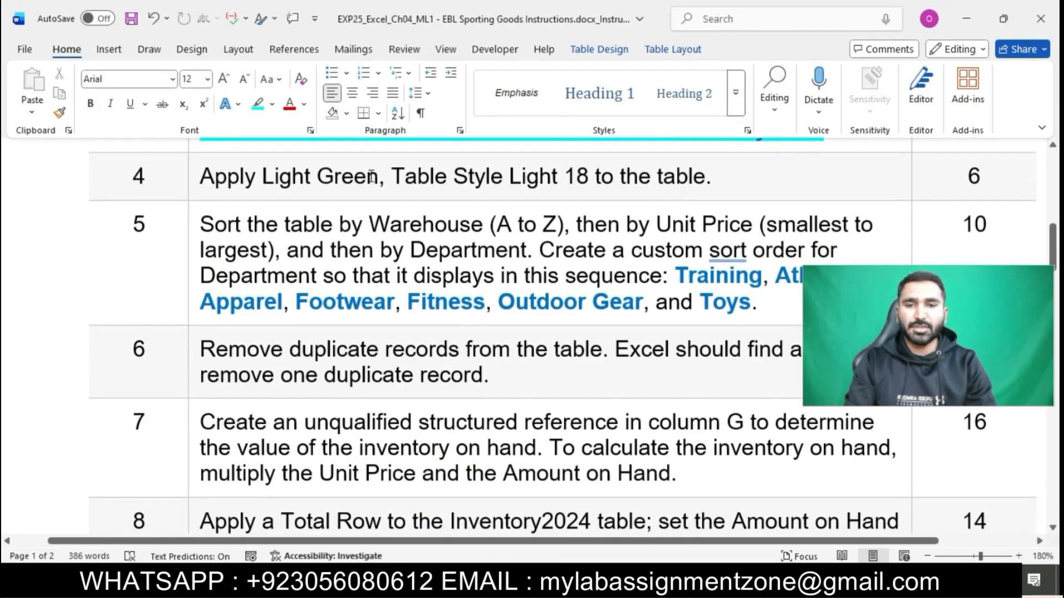
click(192, 182)
click(261, 155)
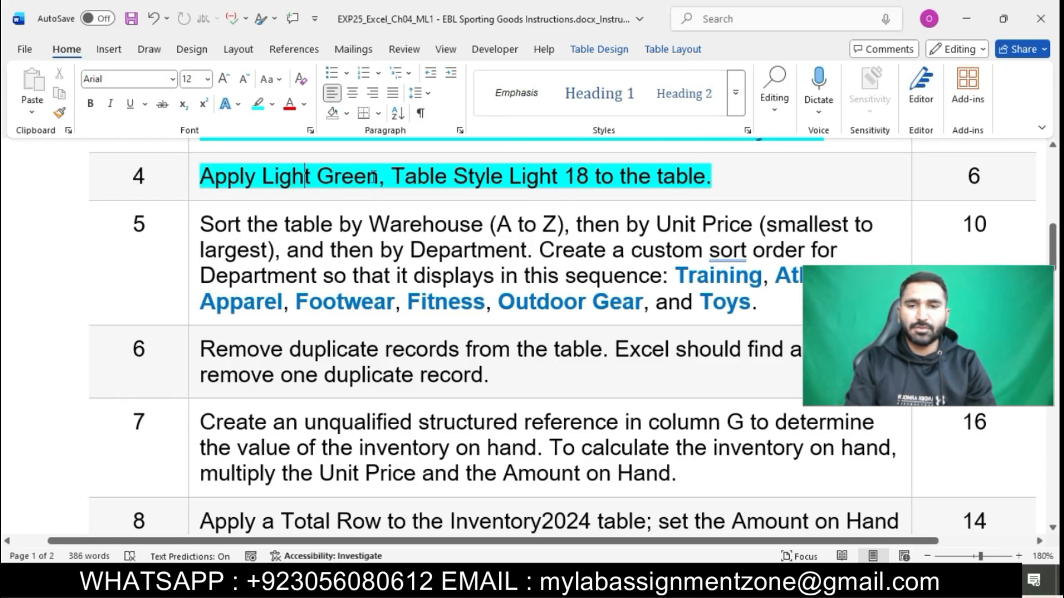
drag(200, 177, 711, 178)
Apply Light Green, Table Style Light 18 to the Inventory2024 table
key(alt+Tab)
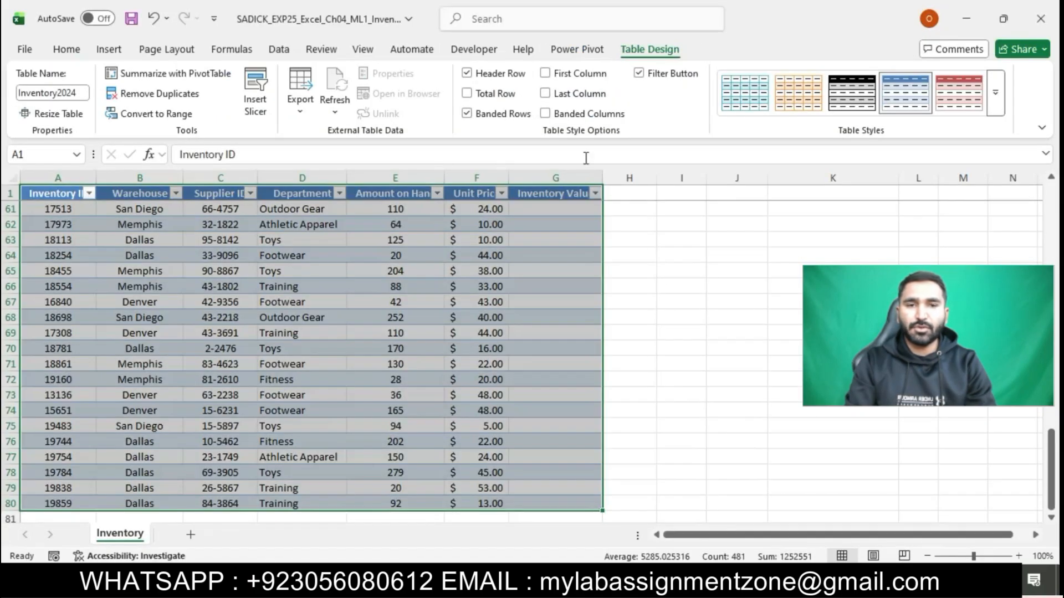
click(993, 108)
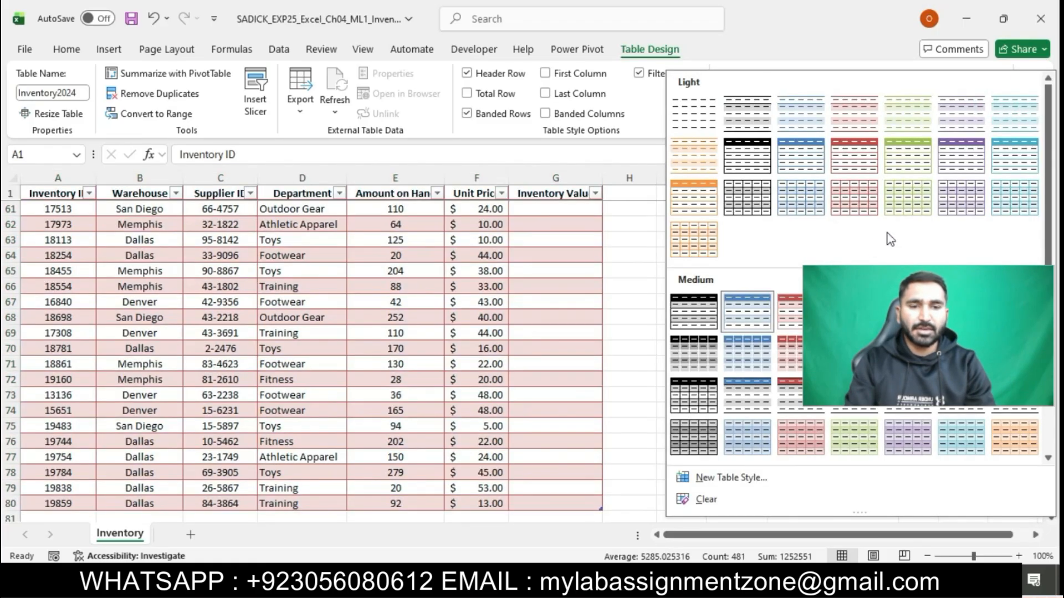
click(899, 205)
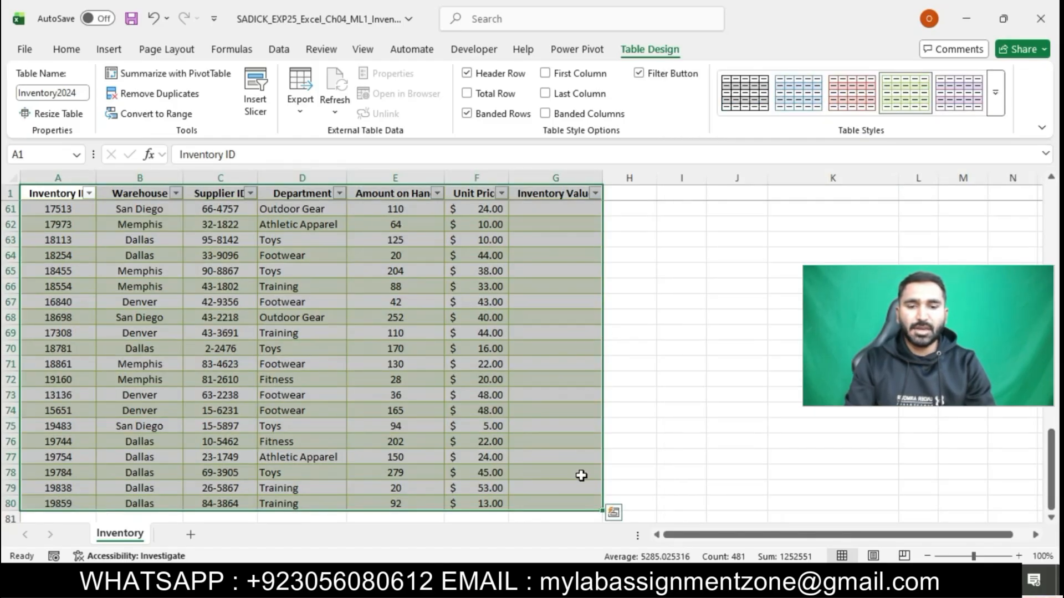
key(alt+Tab)
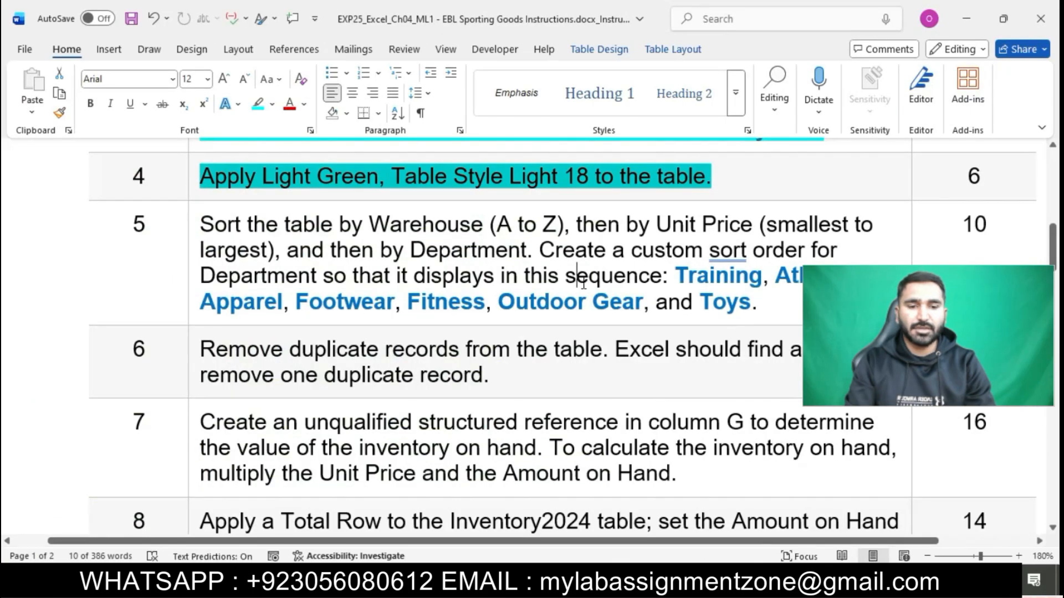
Highlight step 5's sort instruction in cyan, noting the Warehouse A to Z rule
scroll(583, 283, down, 1)
click(195, 194)
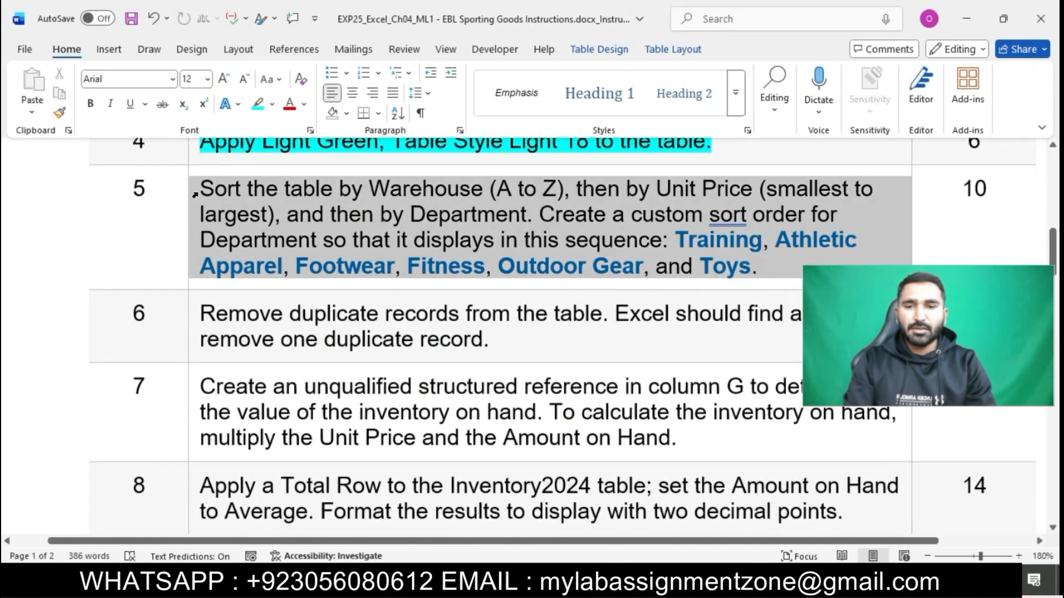
click(266, 161)
click(305, 222)
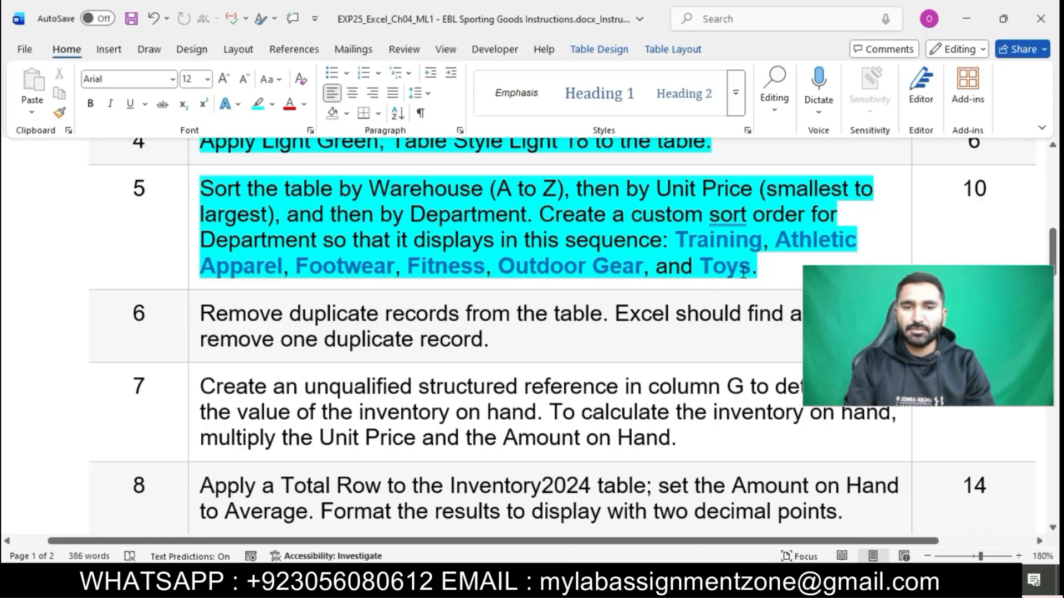
drag(205, 189, 566, 187)
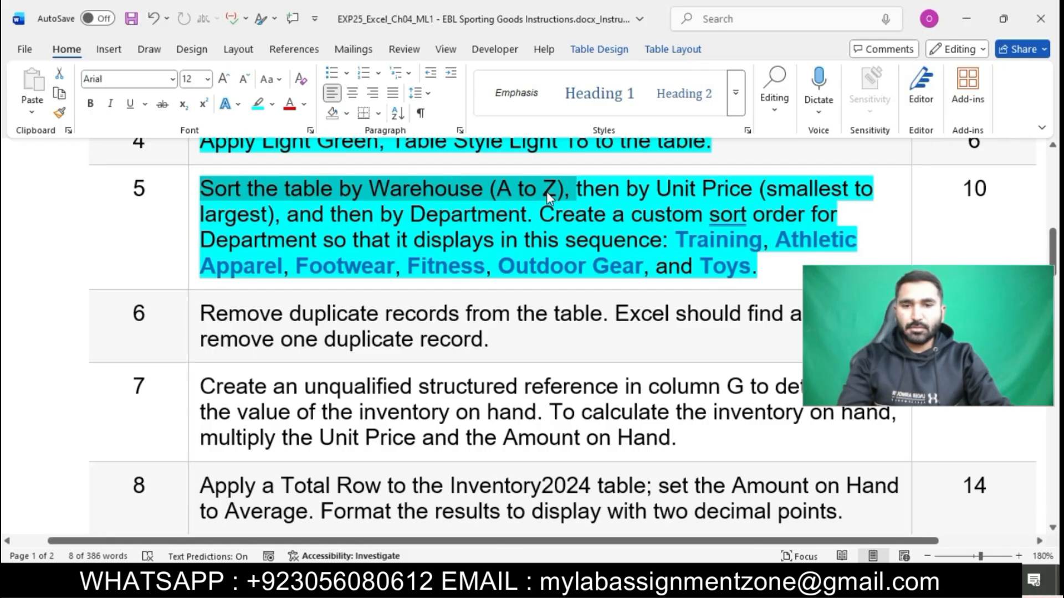
click(553, 581)
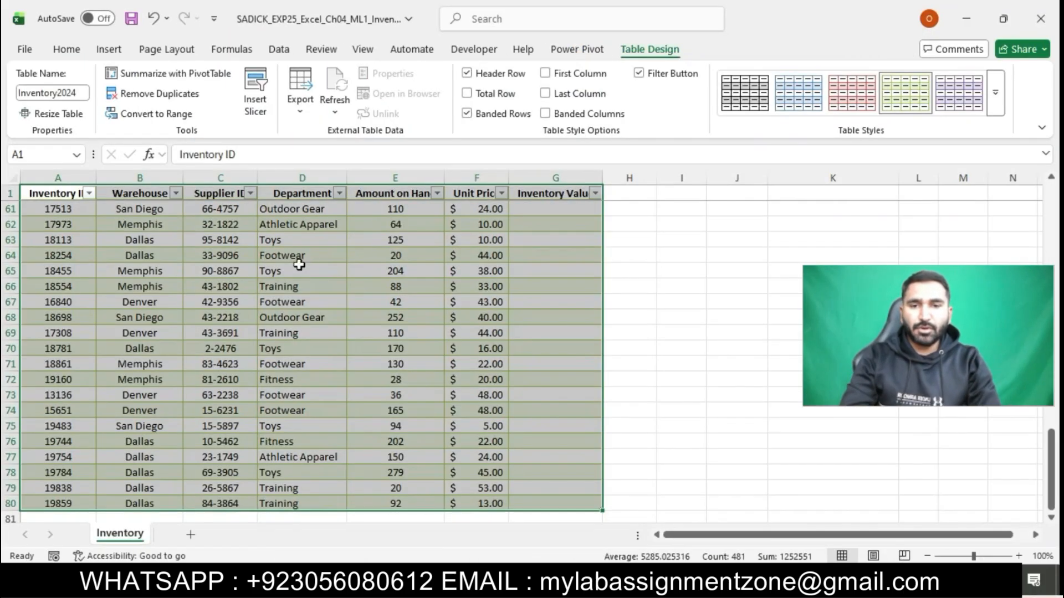
Open Custom Sort and set the first sort level to Warehouse, A to Z
click(136, 195)
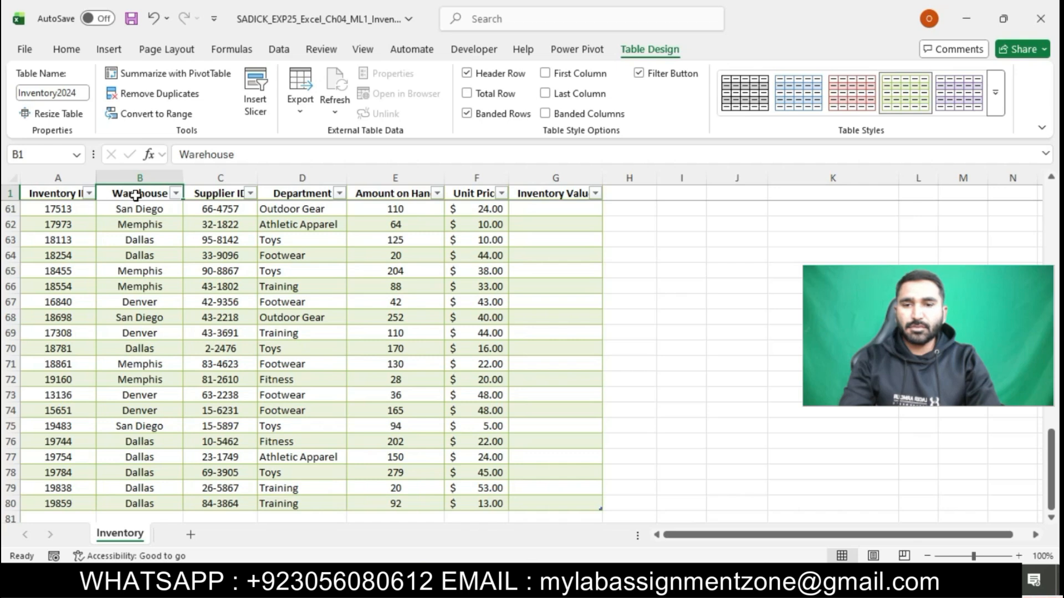
click(68, 51)
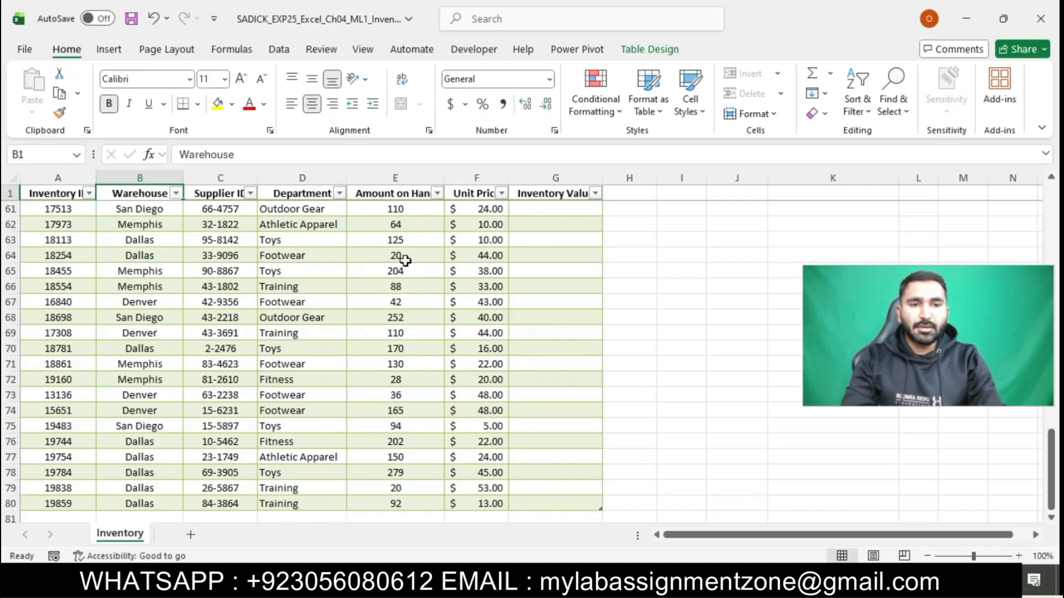
click(867, 110)
click(898, 178)
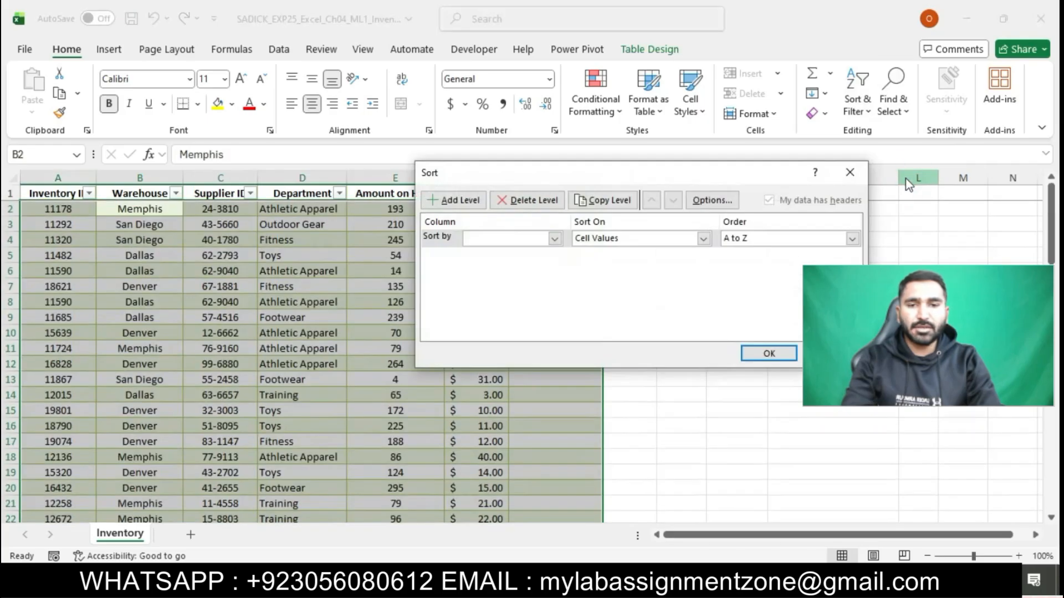
click(555, 238)
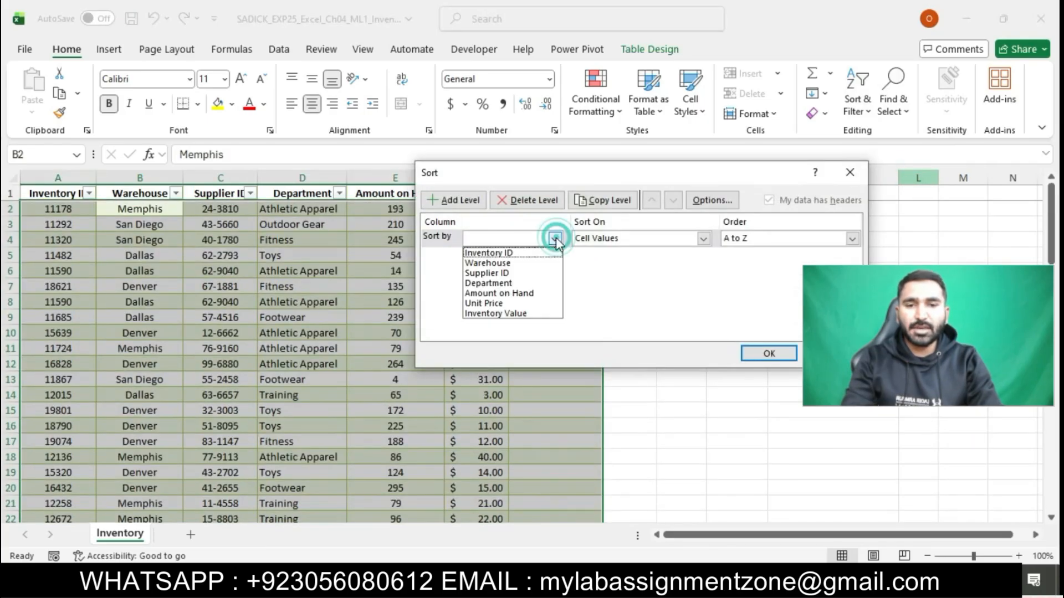
click(500, 261)
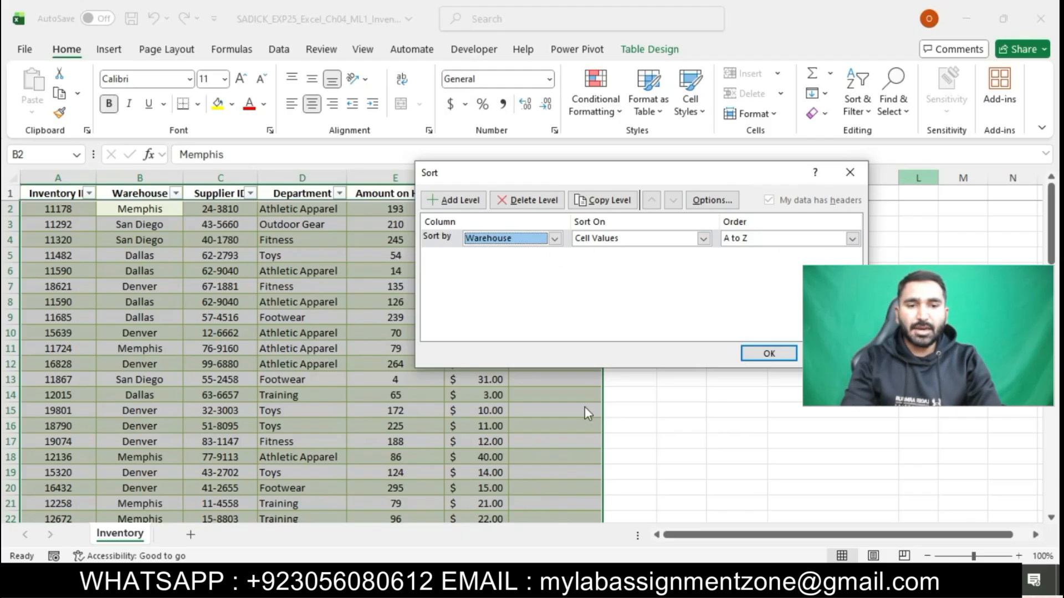
Check the next rule, Unit Price smallest to largest, in the Word instructions
key(alt+Tab)
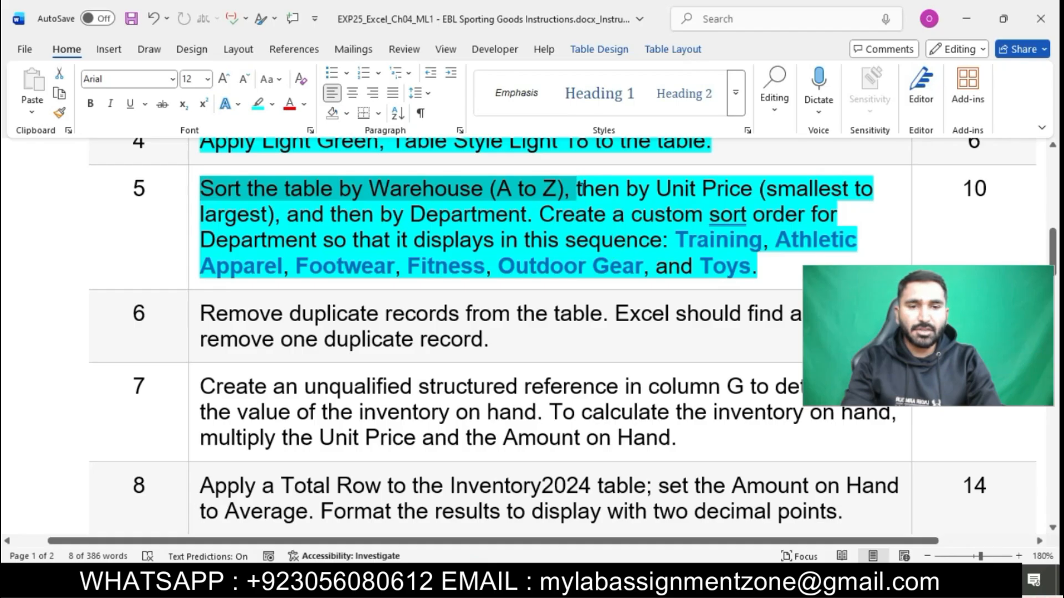
double_click(585, 190)
drag(640, 190, 279, 219)
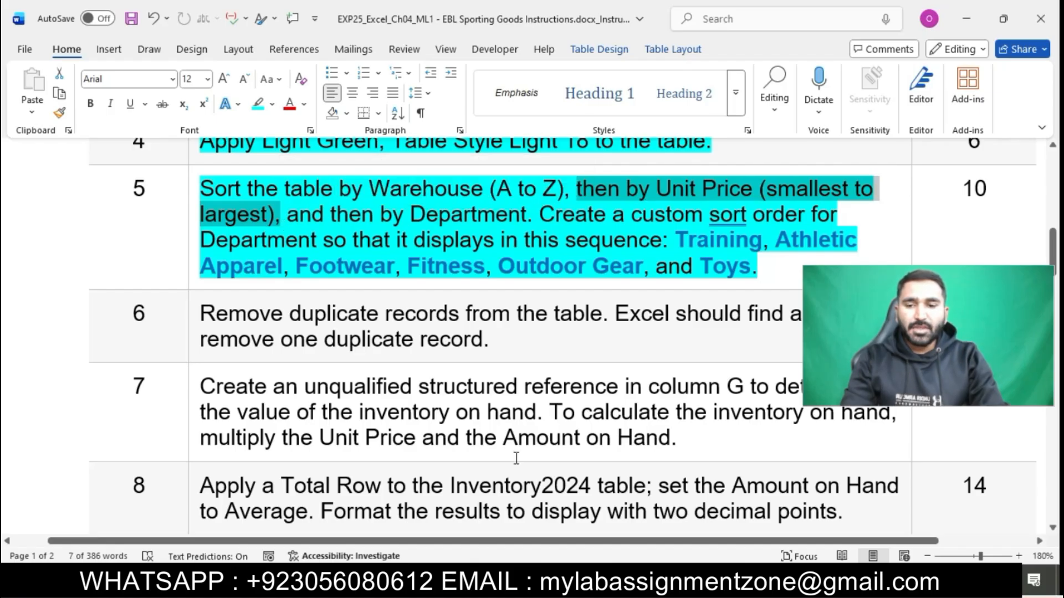
click(567, 579)
Add a second sort level by Unit Price, smallest to largest, and check the next requirement
click(463, 205)
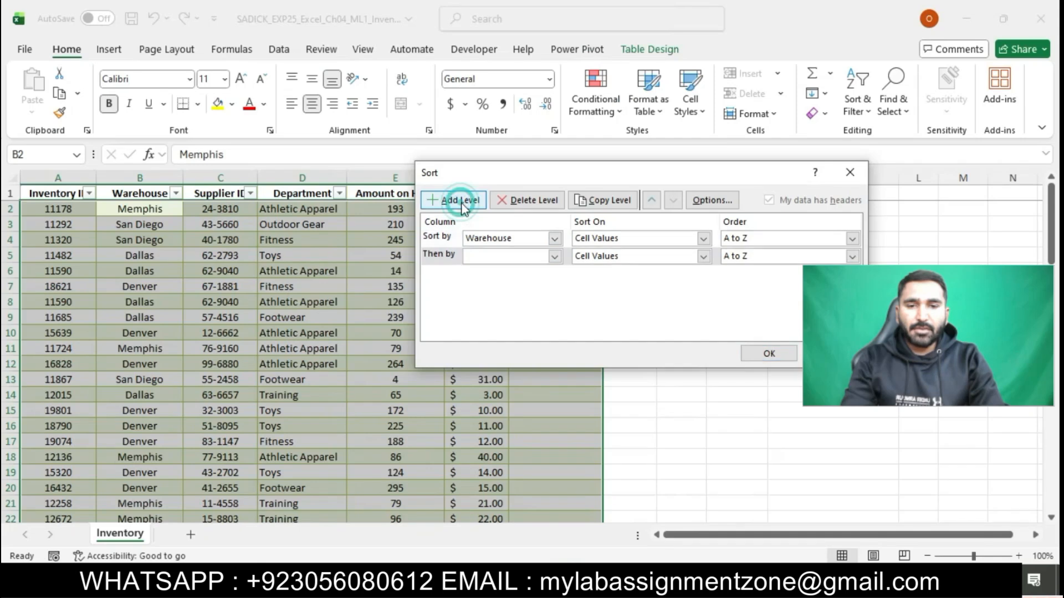
click(554, 256)
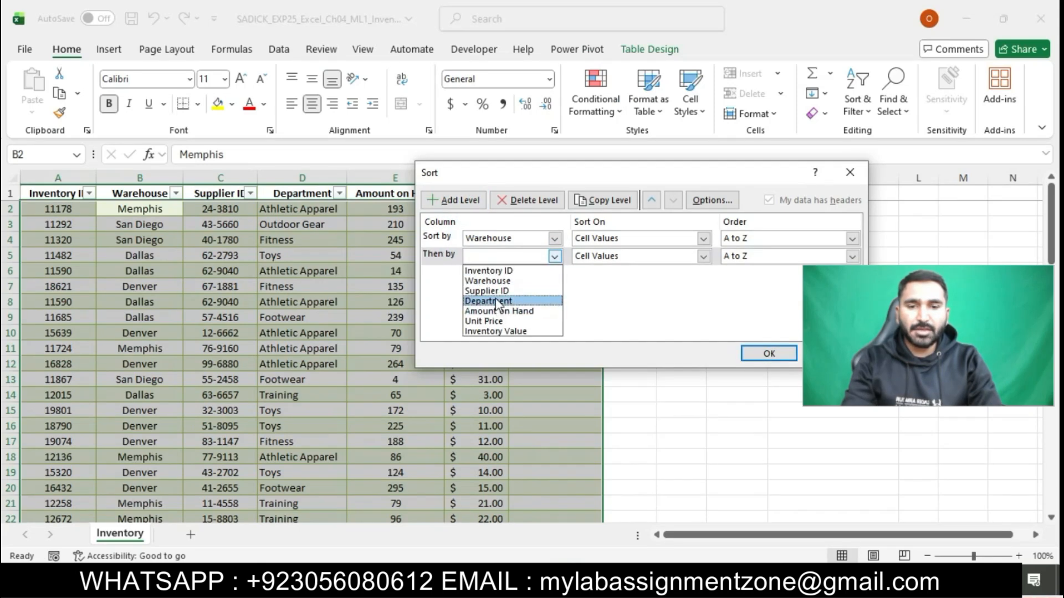
click(499, 322)
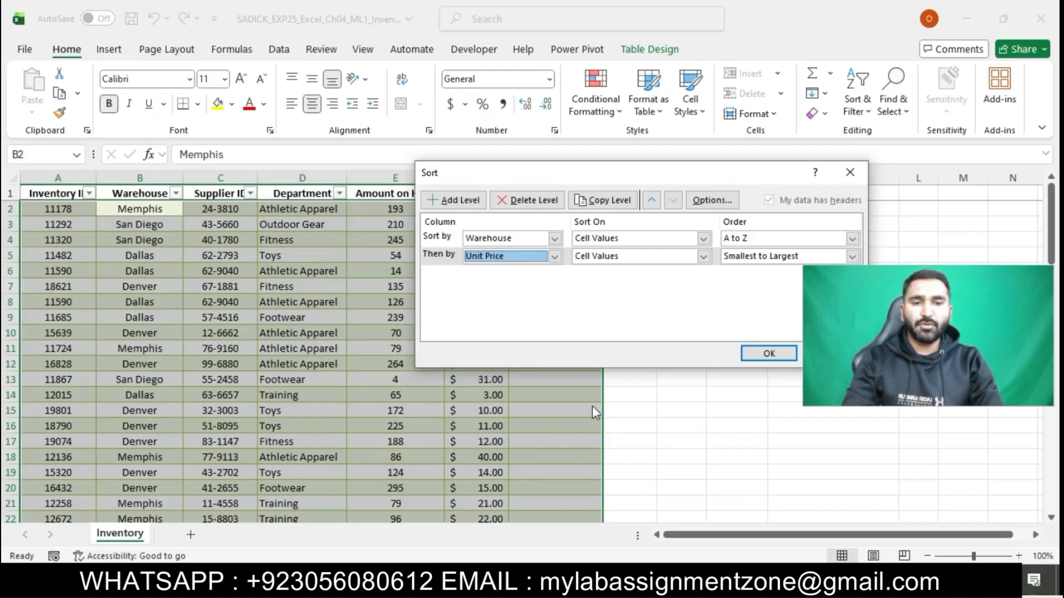
mouse_move(492, 576)
click(532, 479)
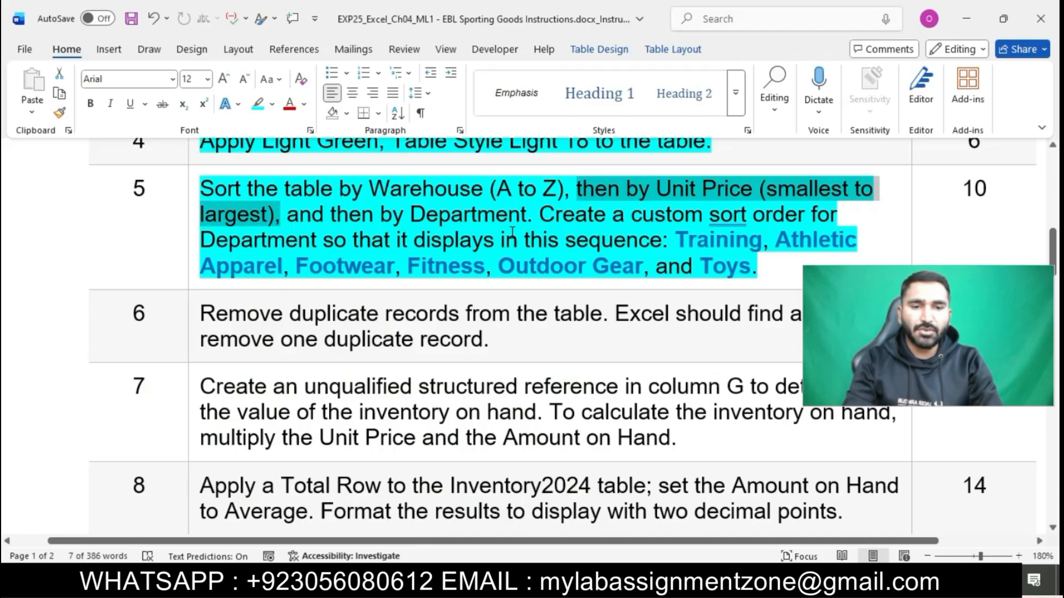
drag(287, 215, 526, 216)
key(alt+Tab)
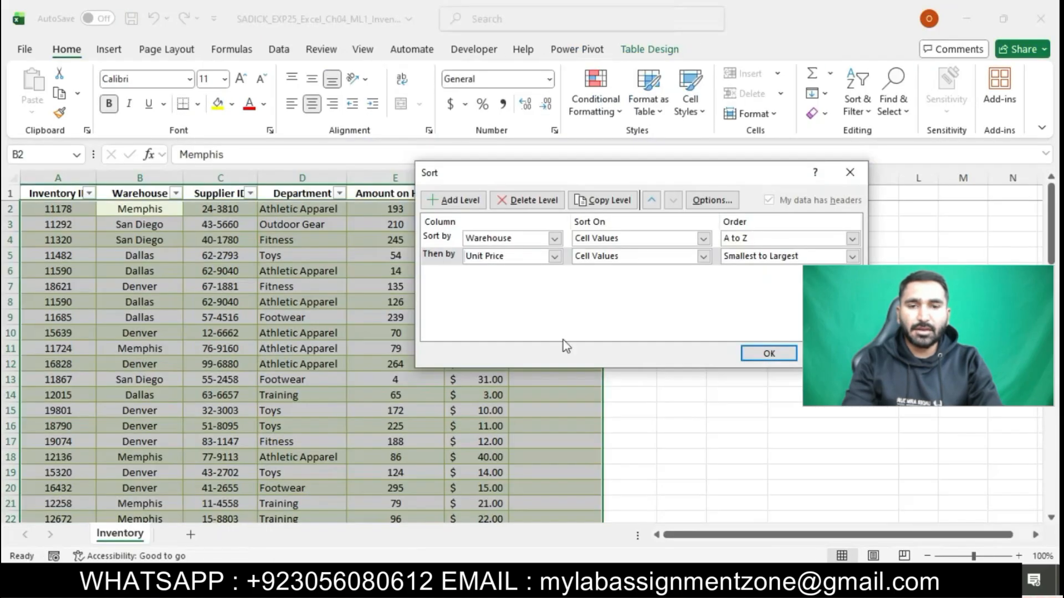
Add a third sort level by Department, then note the custom sort order requirement
click(460, 201)
click(555, 274)
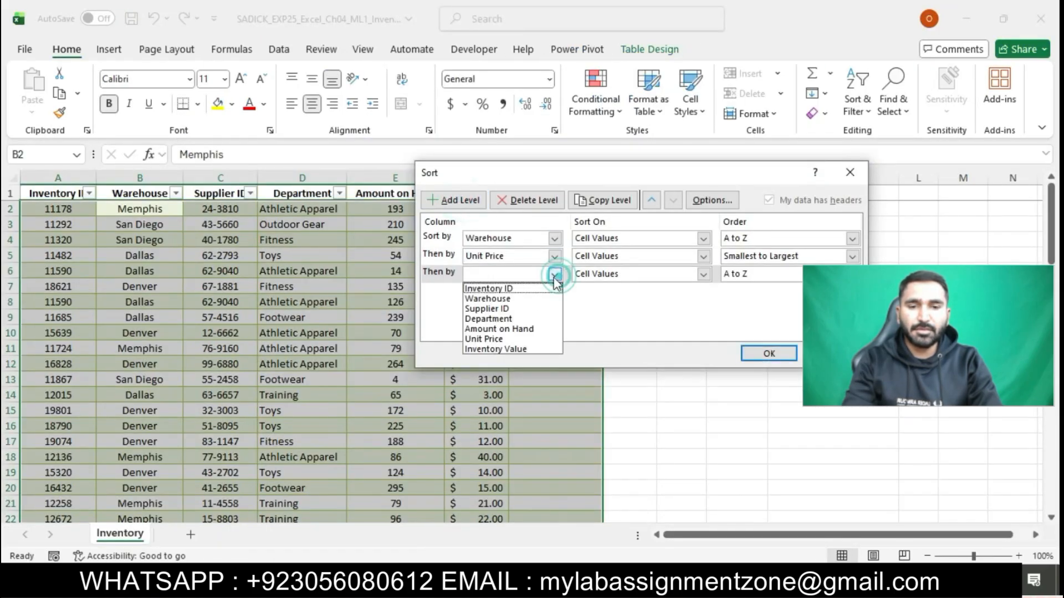
click(499, 319)
key(alt+Tab)
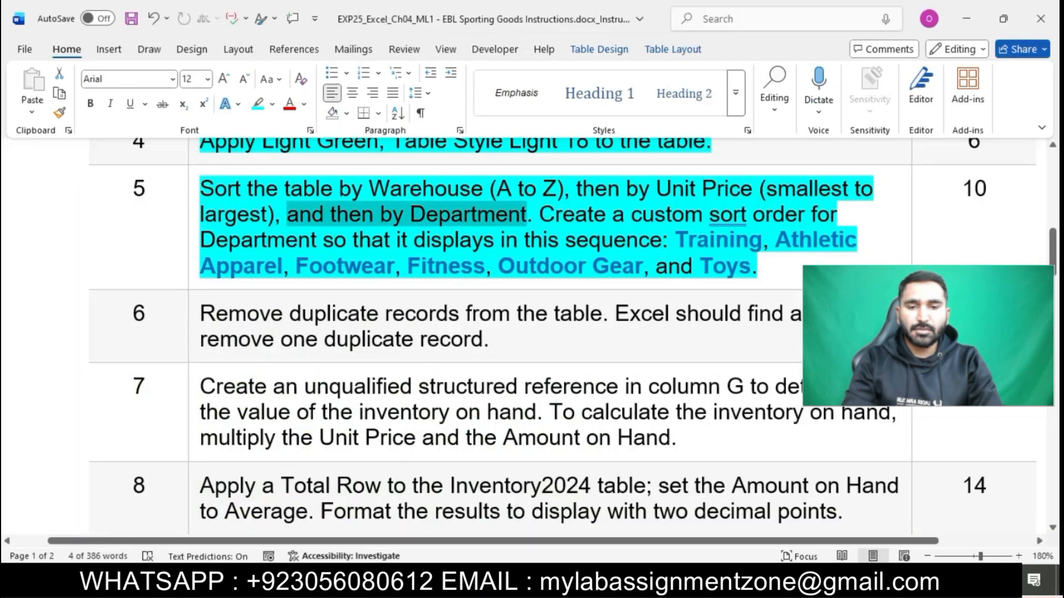
drag(548, 217, 756, 268)
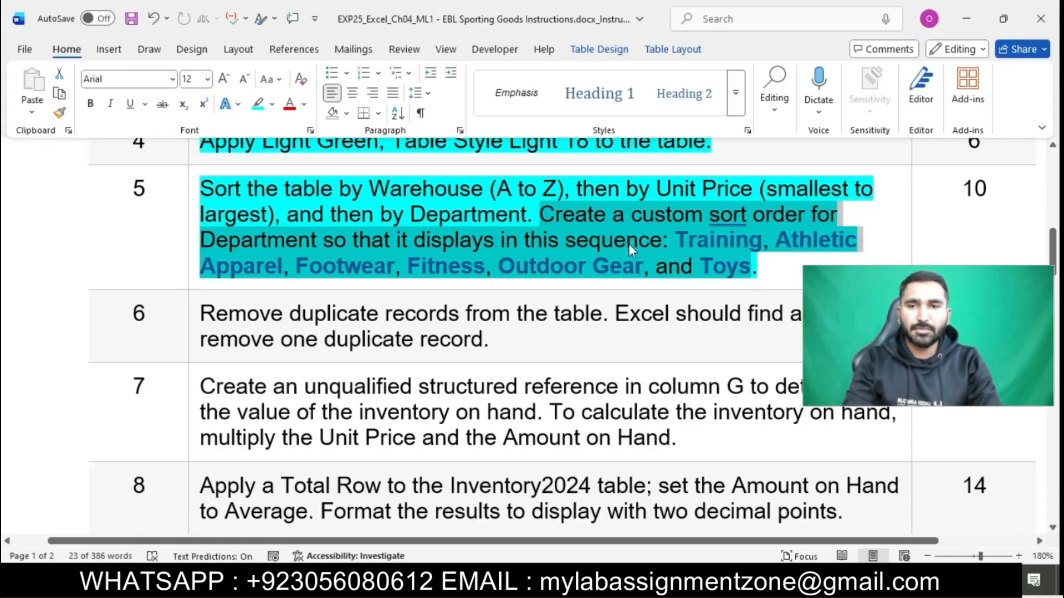
click(564, 580)
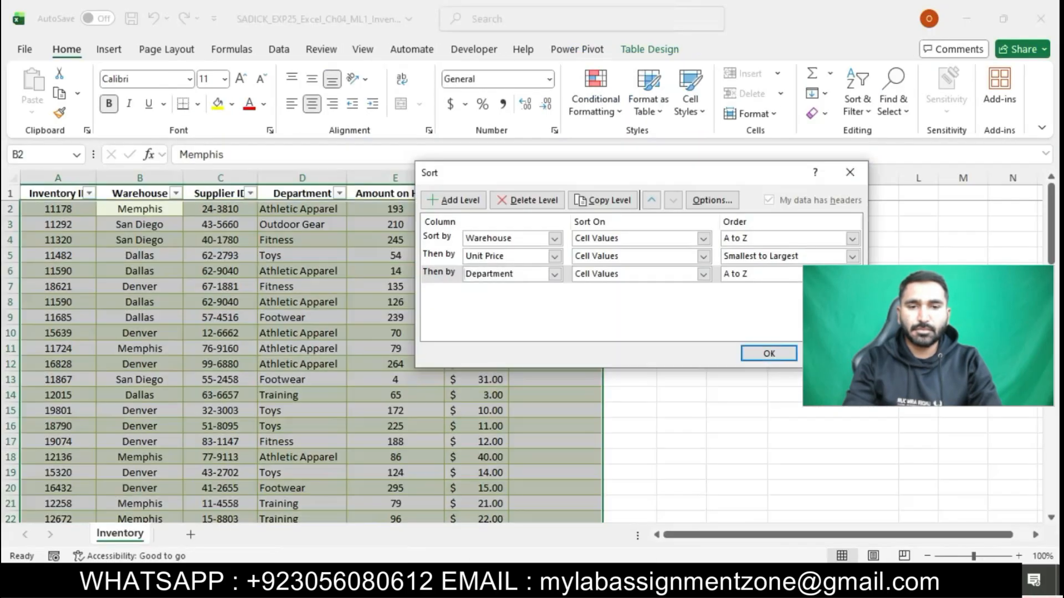
Choose Custom List as the Department order and enter Training and Athletic Apparel
click(852, 274)
click(800, 318)
click(852, 274)
text(T)
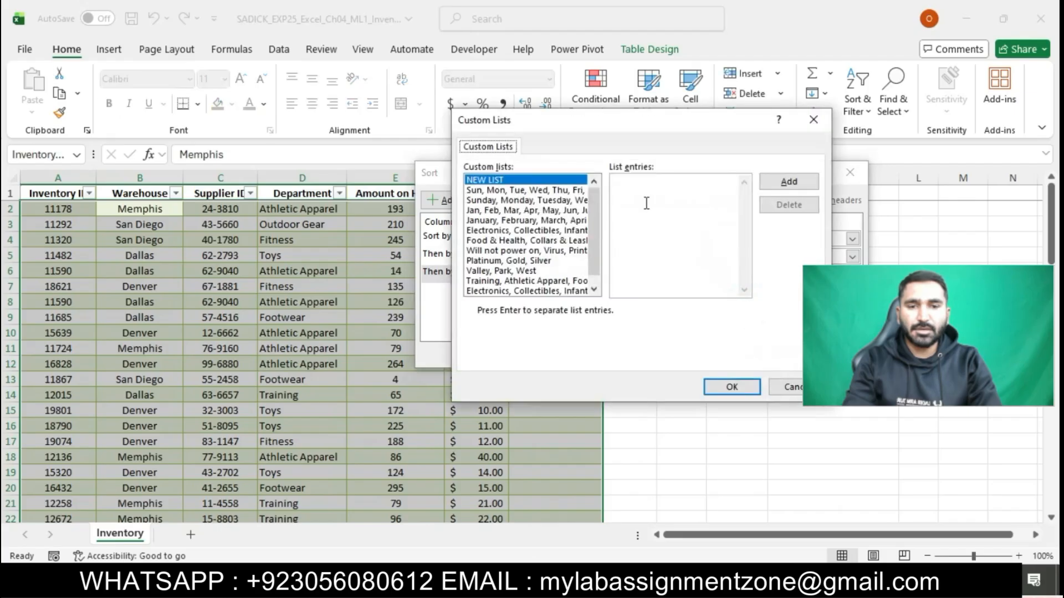
text(ra)
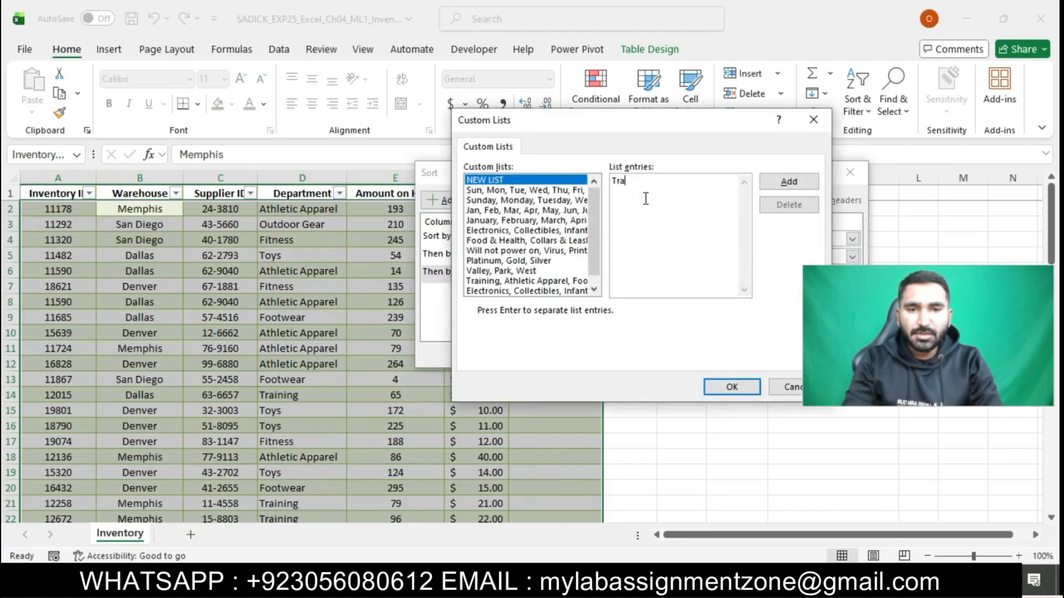
text(ining)
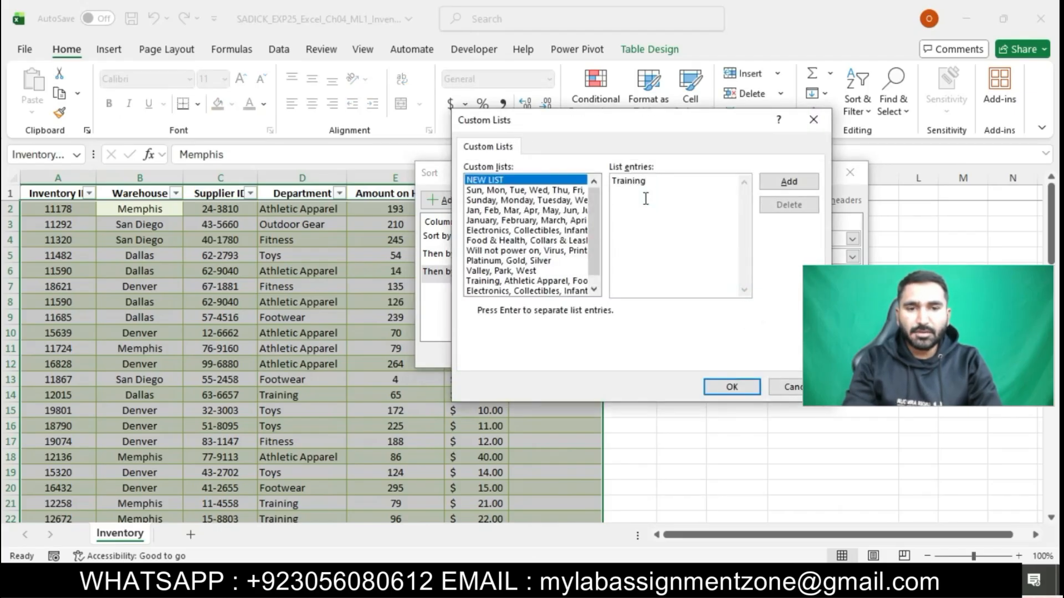
text(,)
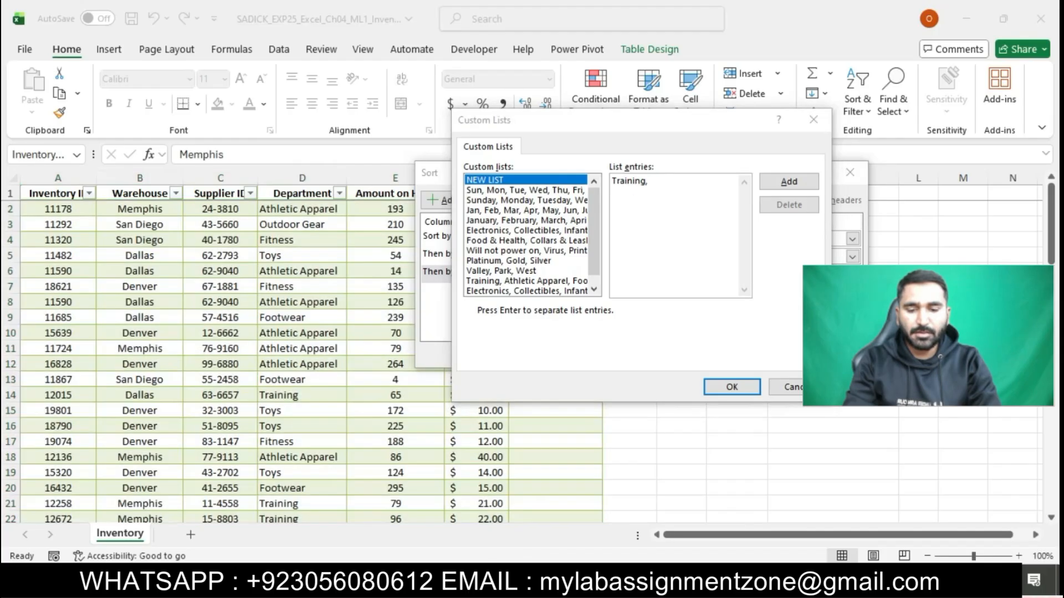
key(alt+Tab)
drag(778, 244, 855, 250)
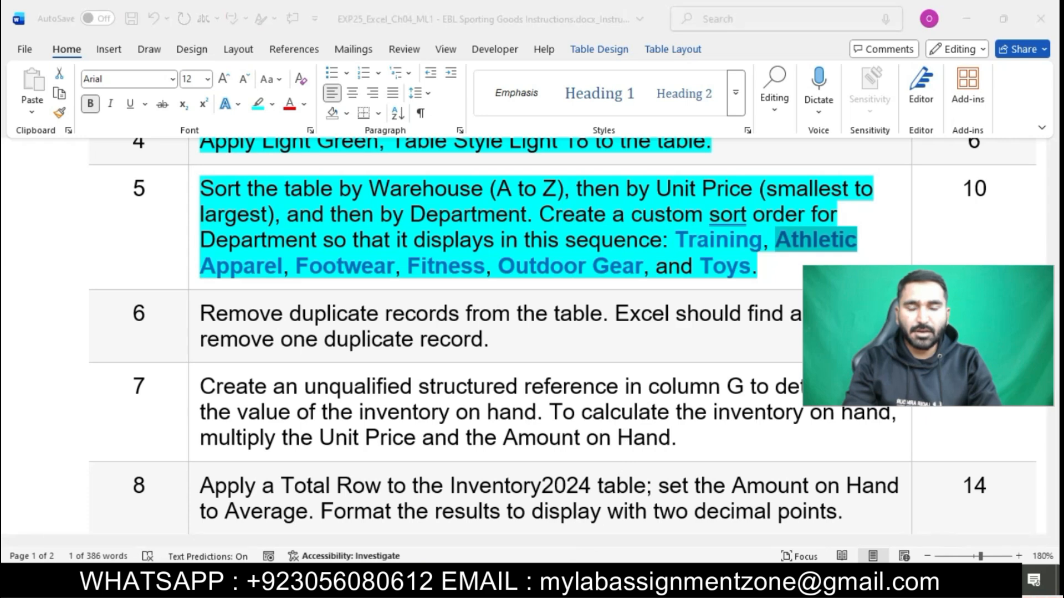
key(alt+Tab)
text(Athletic)
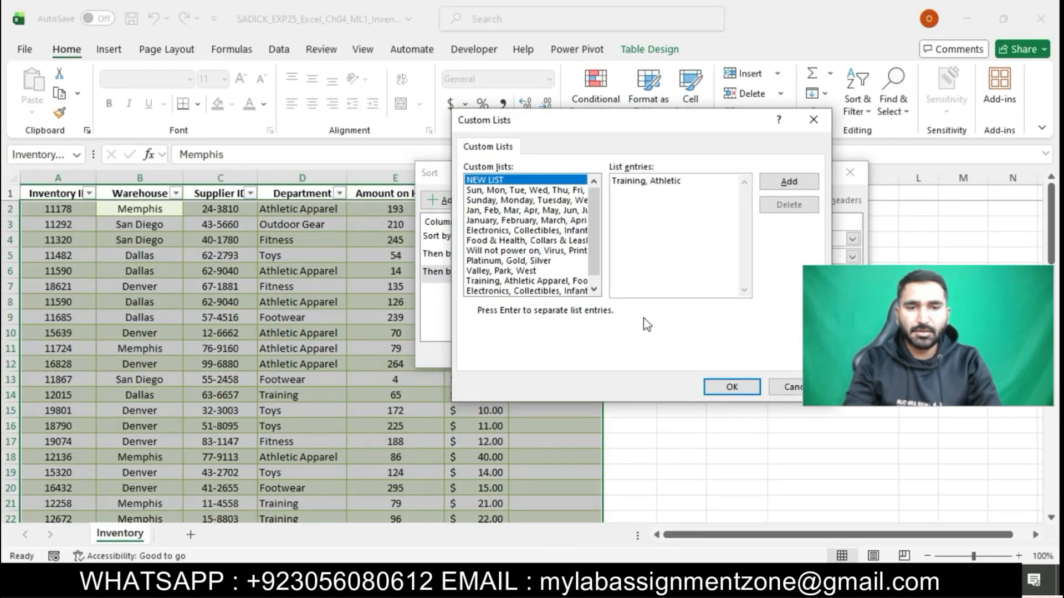
key(alt+Tab)
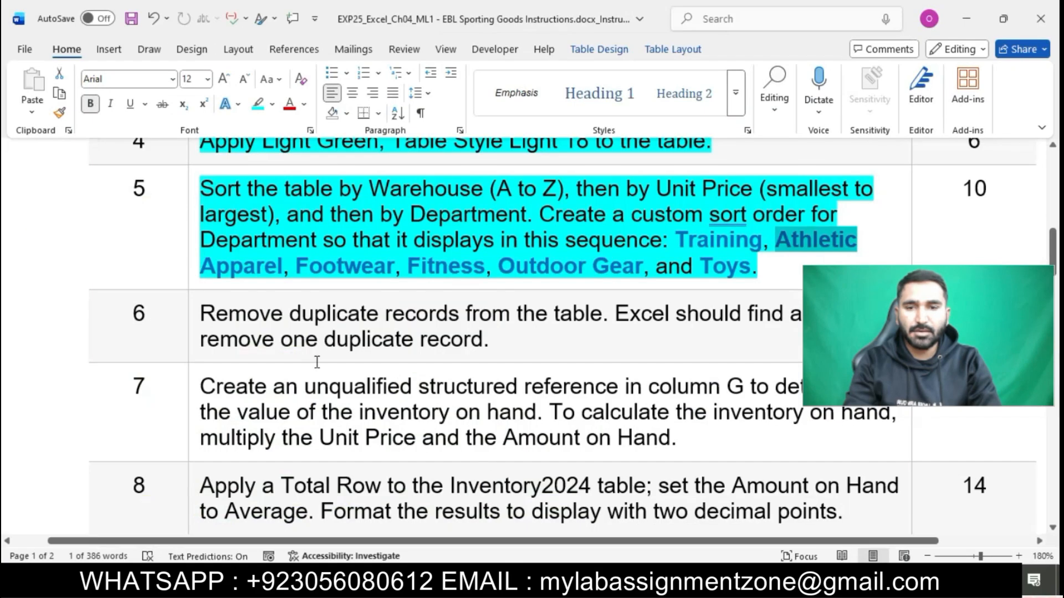
drag(202, 267, 290, 277)
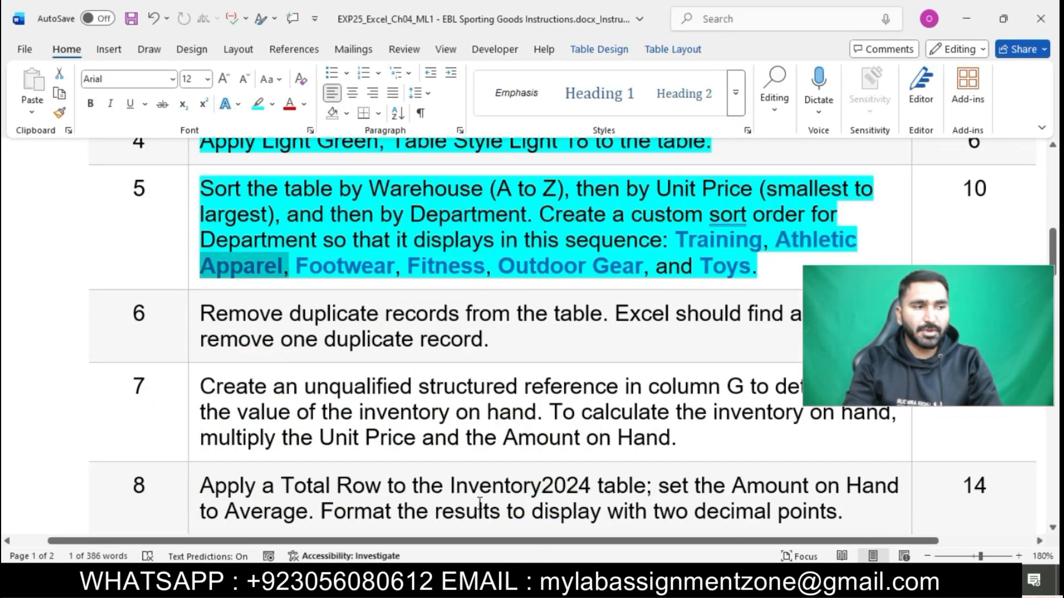
click(540, 581)
text(pparel,)
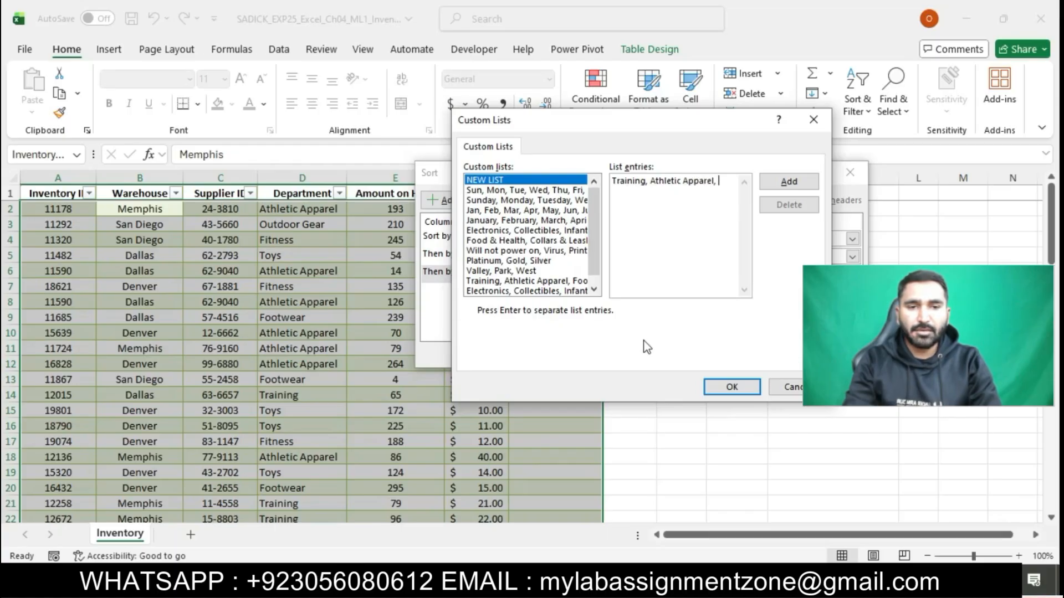
Continue the department list with Footwear and Fitness
click(541, 581)
drag(296, 257, 395, 270)
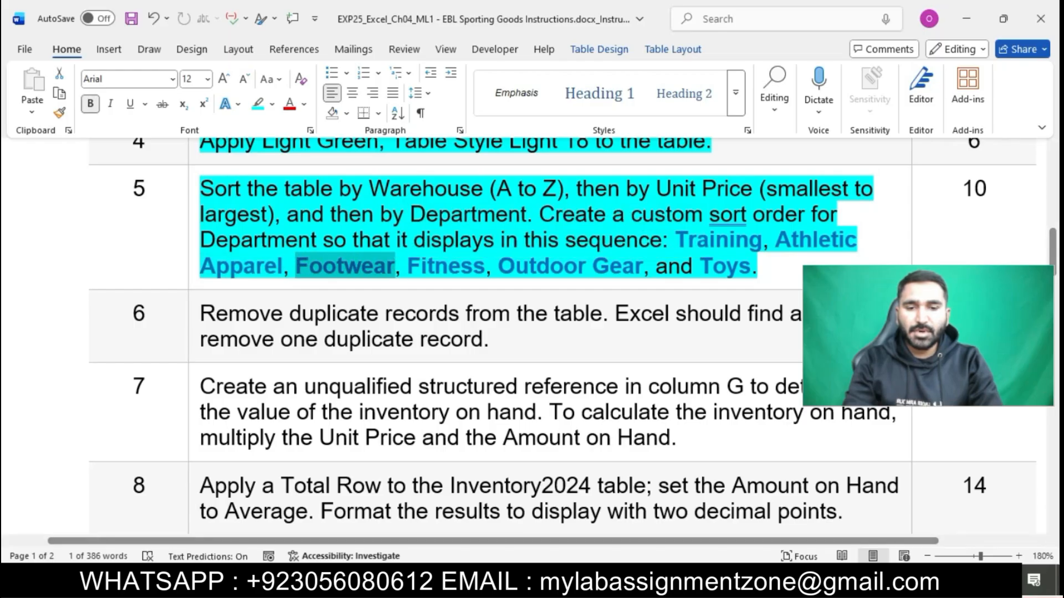
click(563, 582)
text(F)
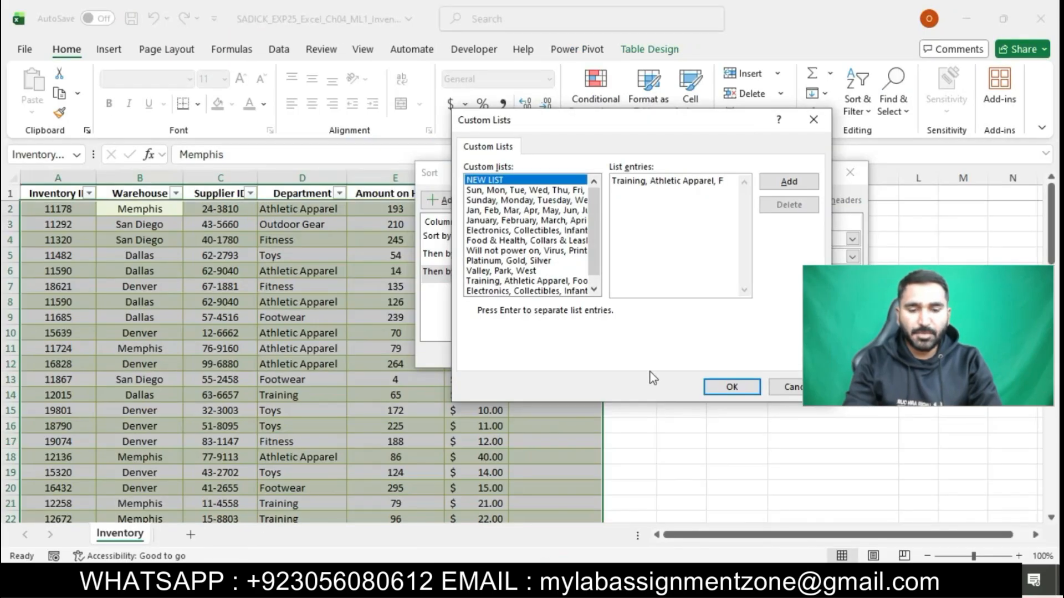
text(ootwear,)
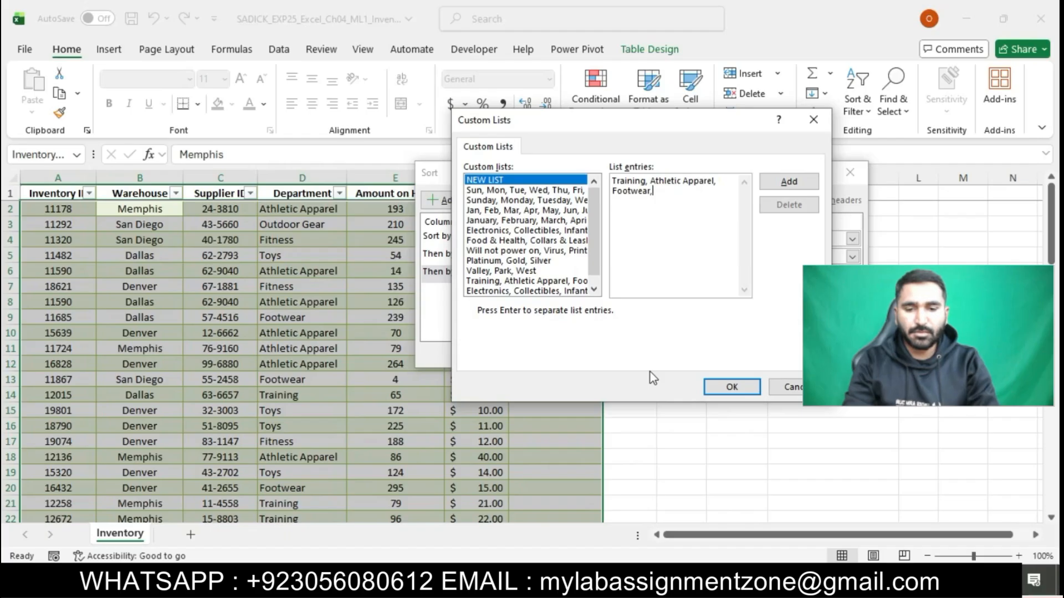
click(603, 581)
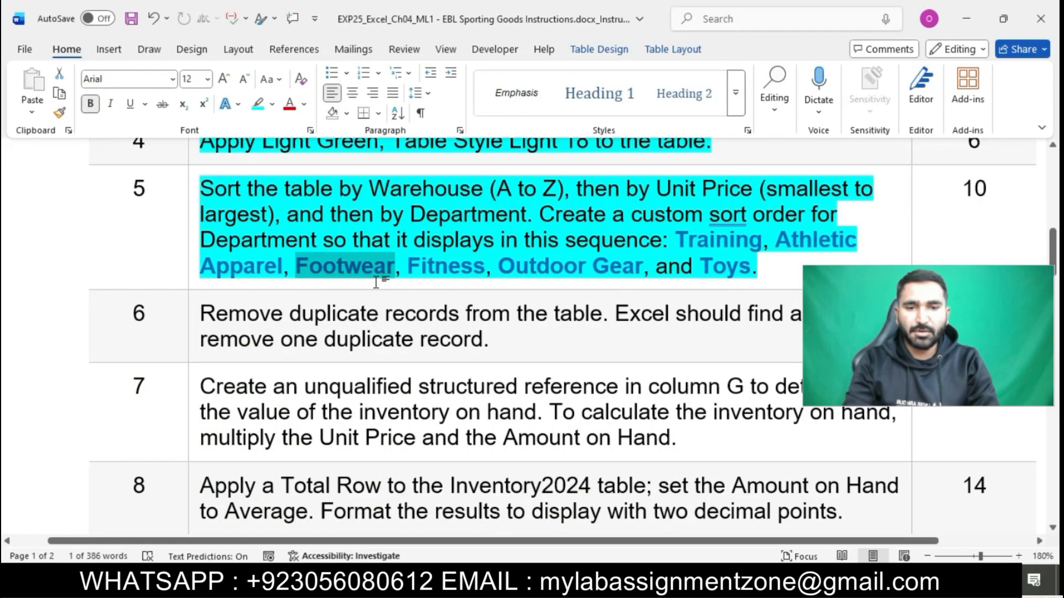
drag(409, 267, 485, 267)
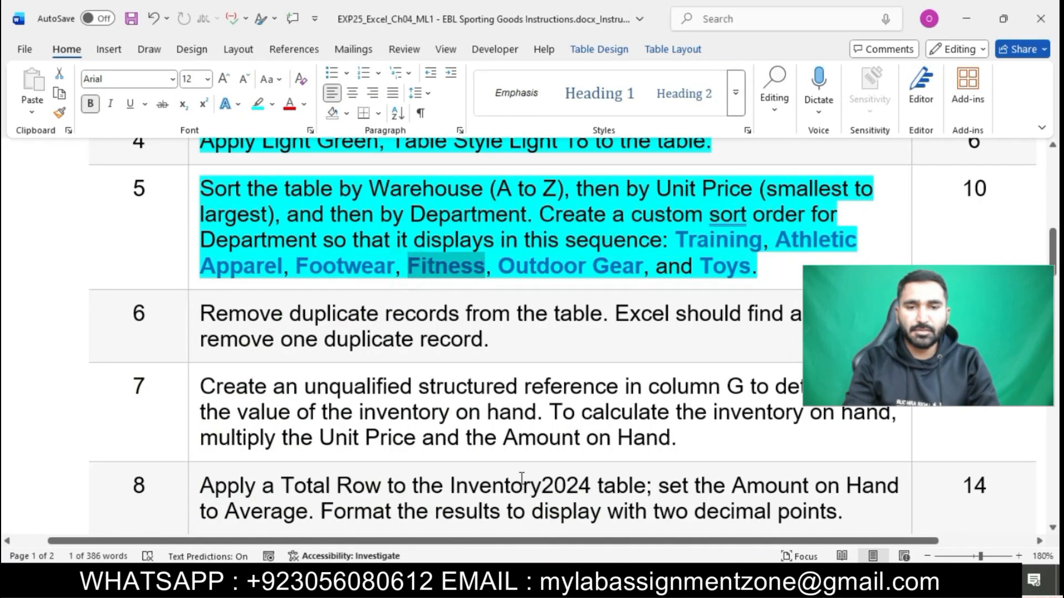
click(563, 582)
text(Fitness,)
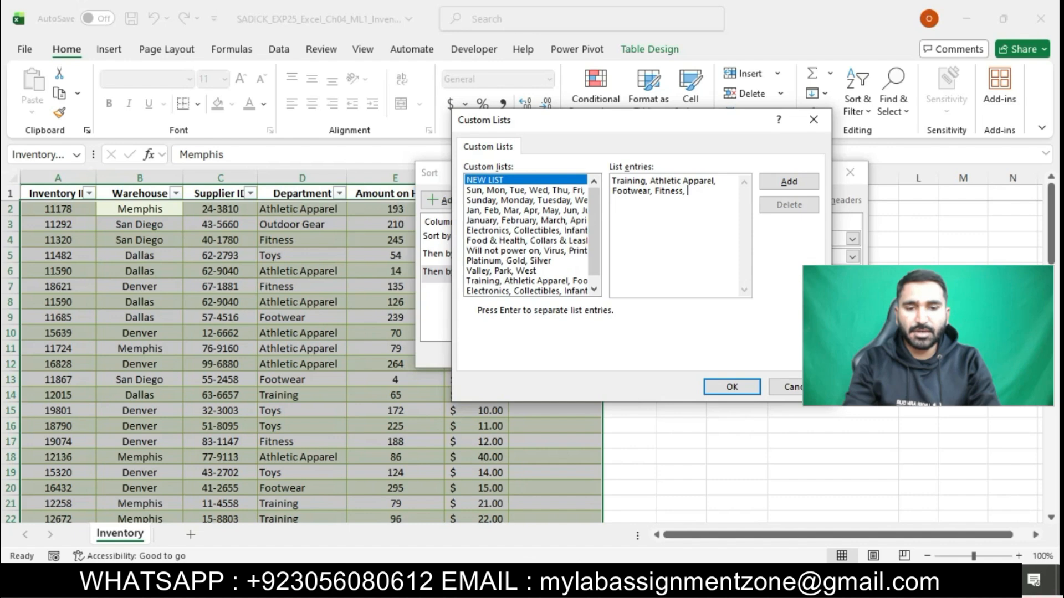
Finish the list with Outdoor Gear and Toys, then add it as a custom list
click(590, 582)
click(506, 266)
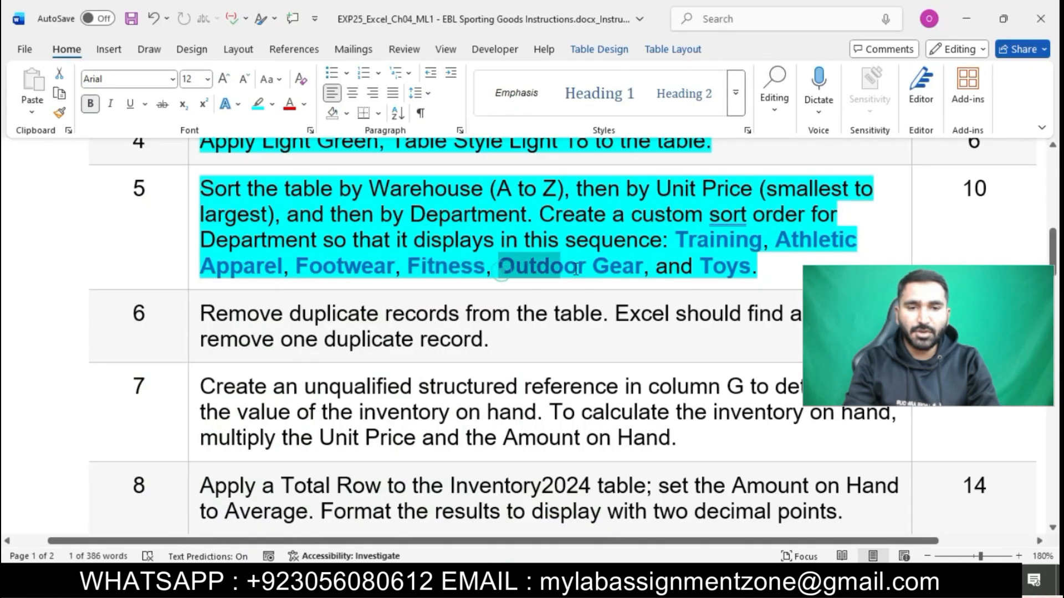
drag(506, 266, 634, 277)
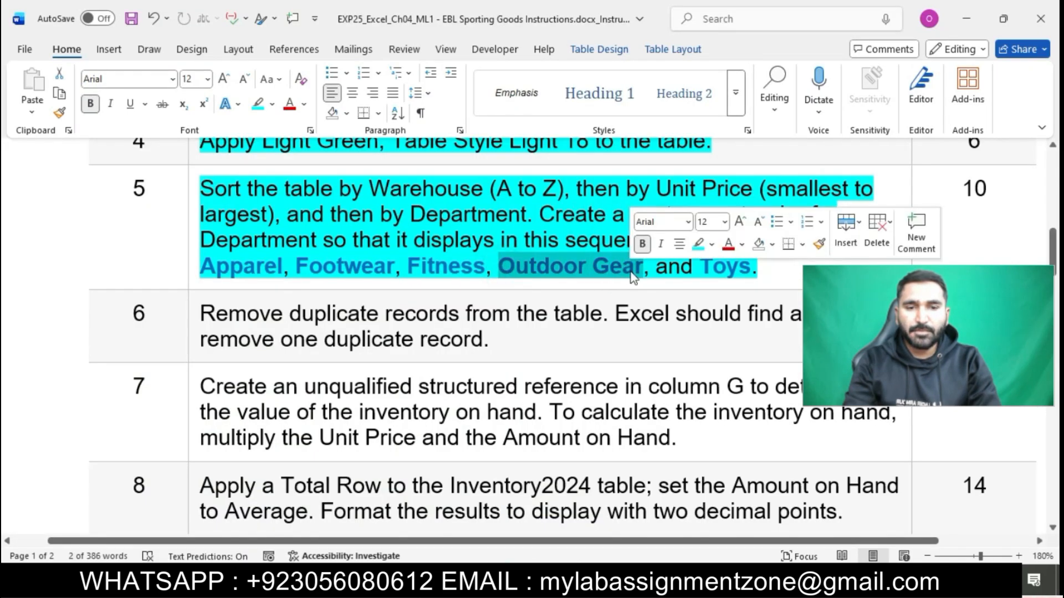
key(ctrl+c)
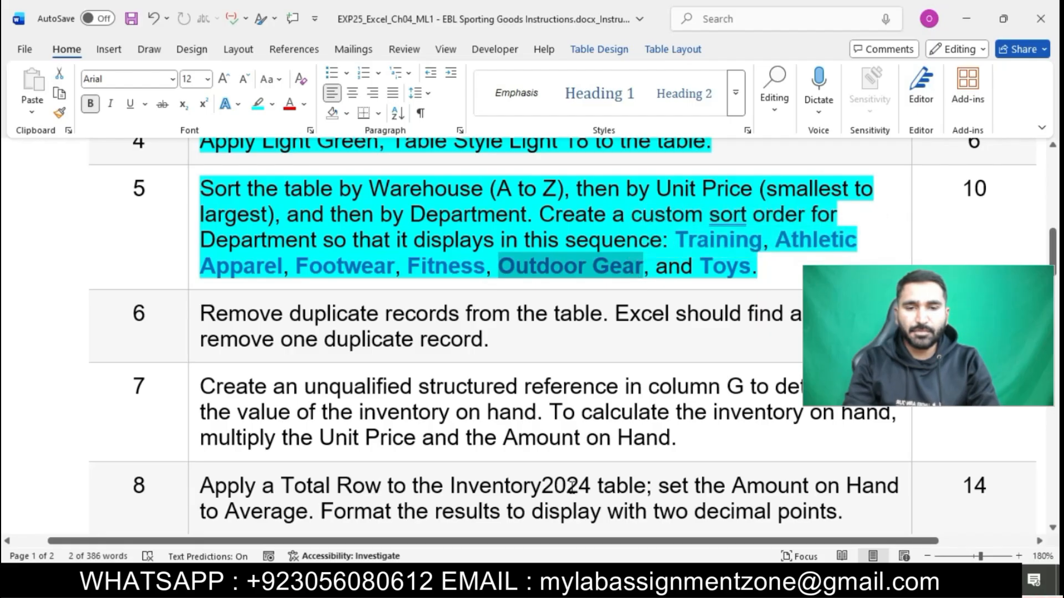
click(618, 582)
text(OUTD)
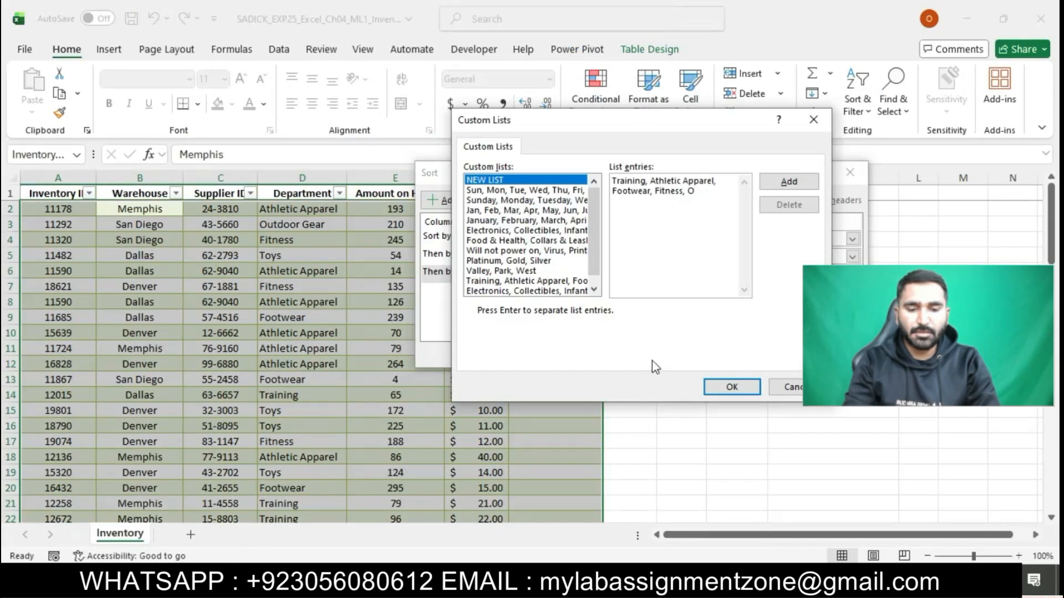
key(BackSpace)
key(BackSpace)
text(utdoor)
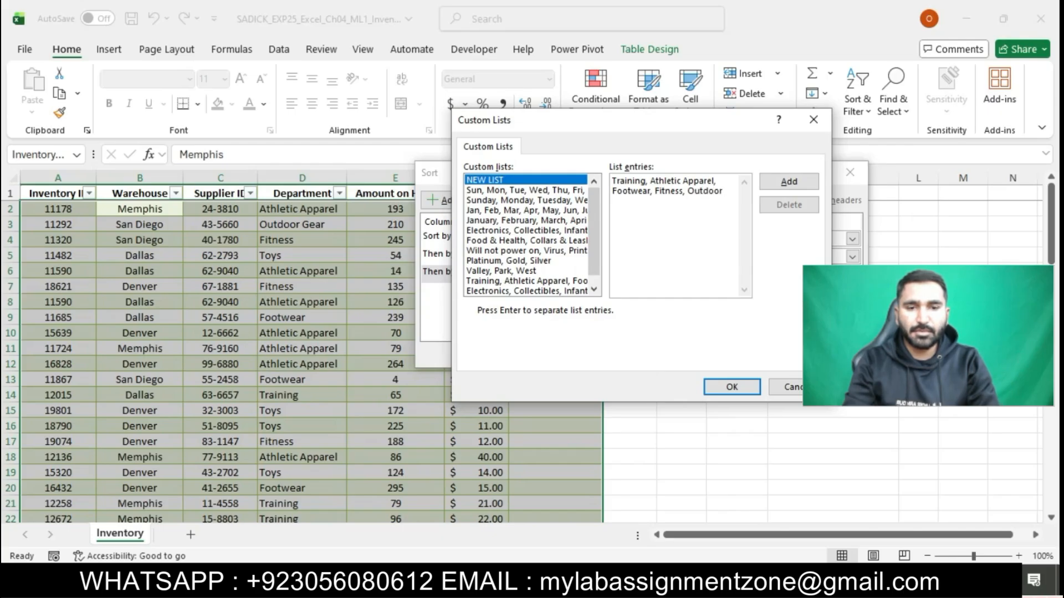
key(alt+Tab)
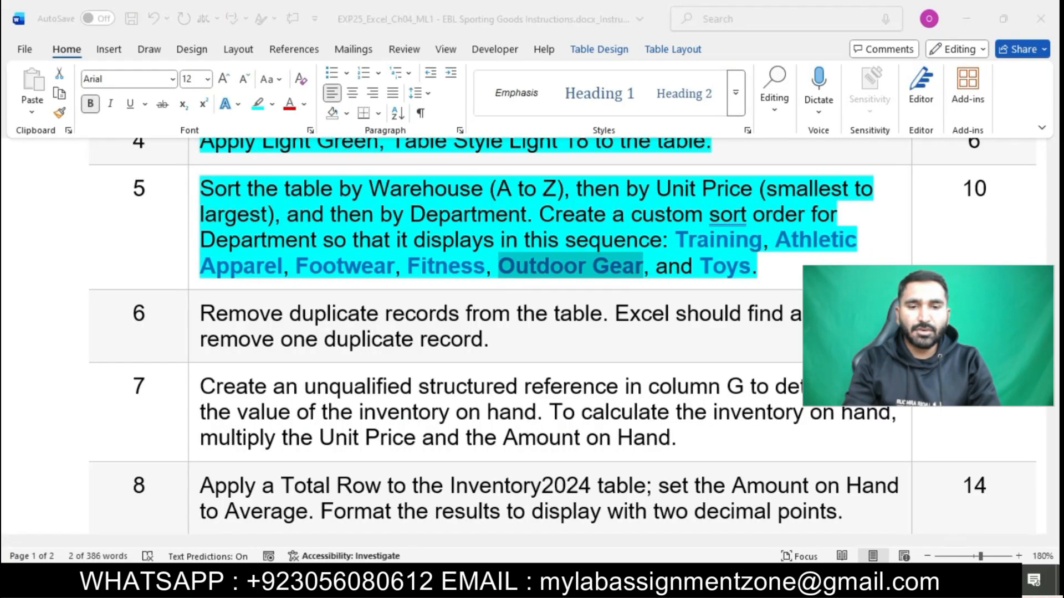
key(alt+Tab)
text(Gea)
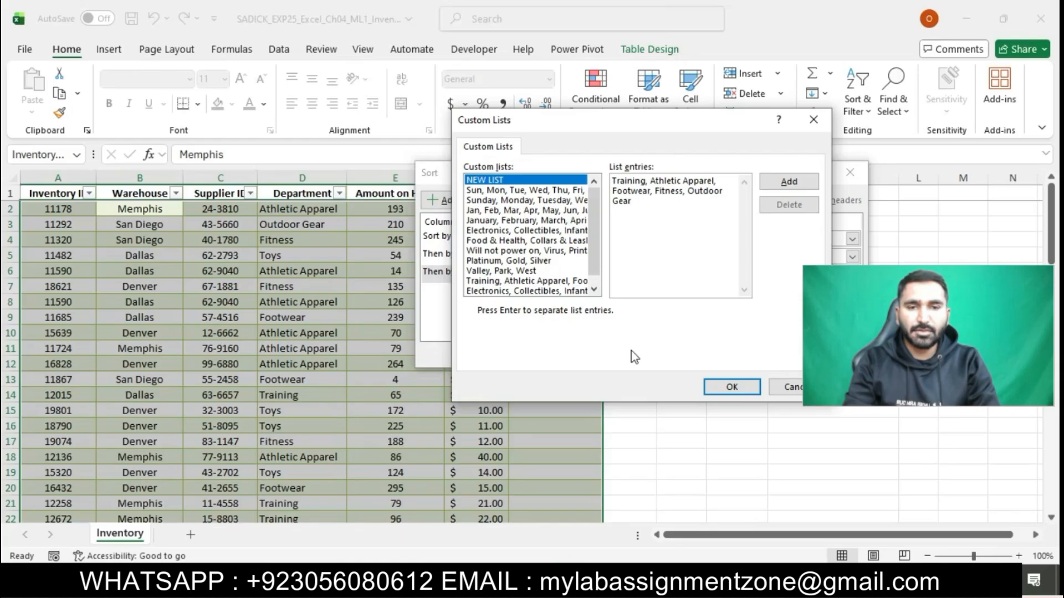
key(alt+Tab)
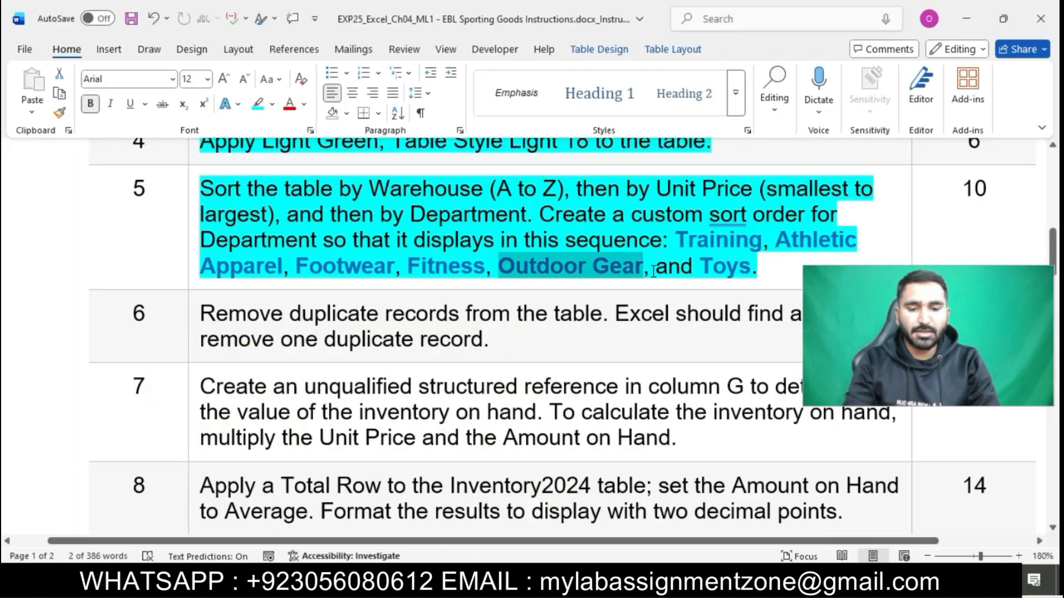
drag(653, 272, 750, 271)
key(alt+Tab)
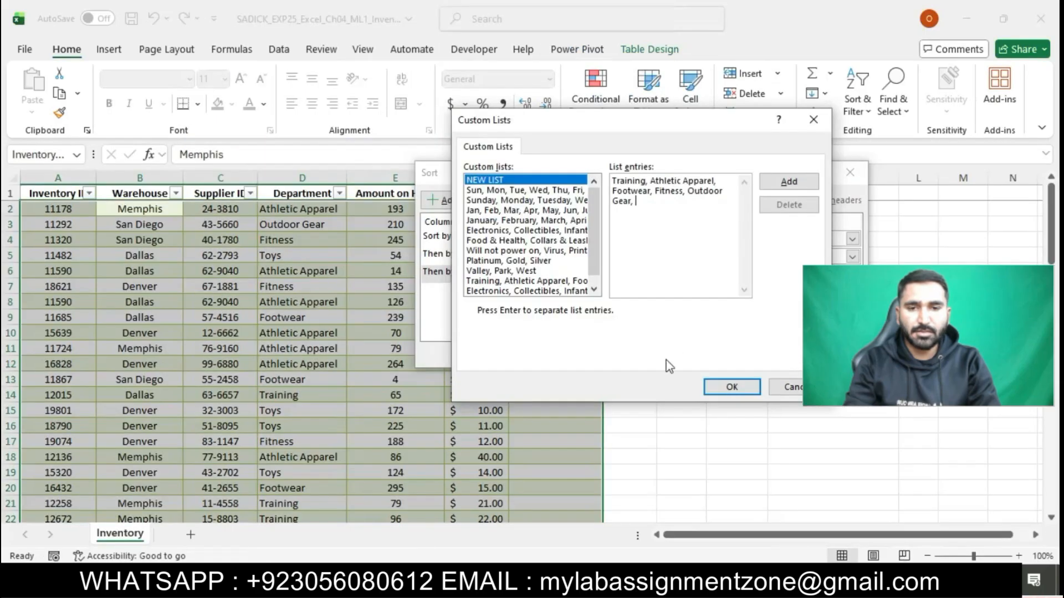
key(alt+Tab)
key(alt+Tab)
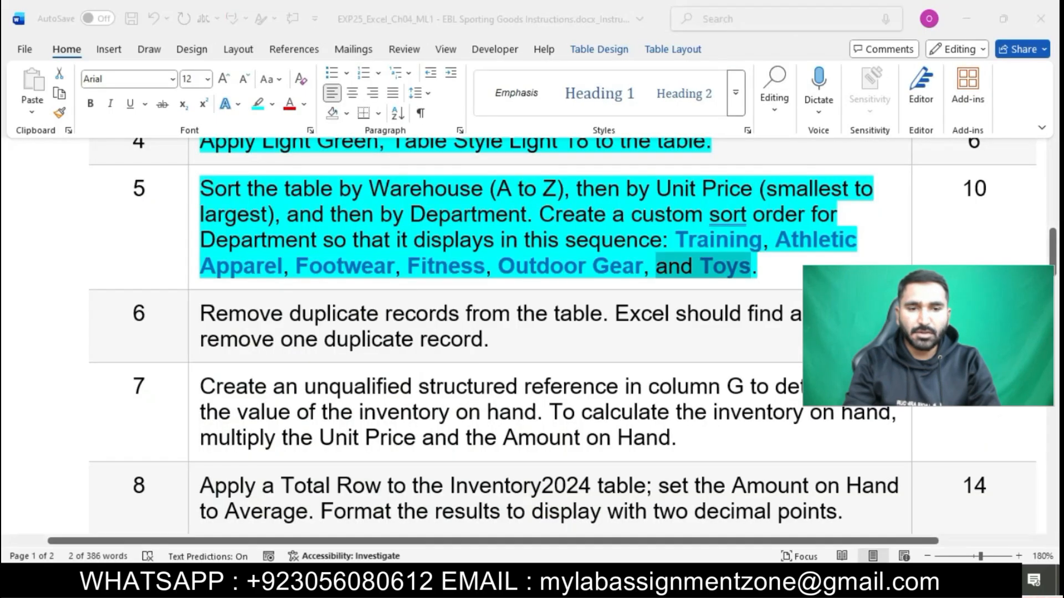
text(Toys)
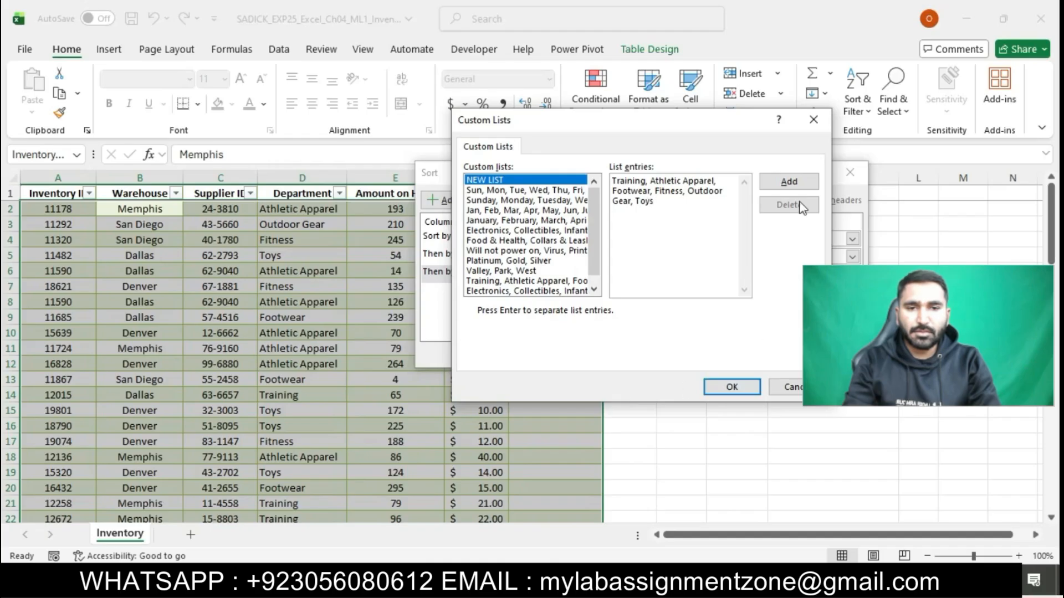
click(804, 183)
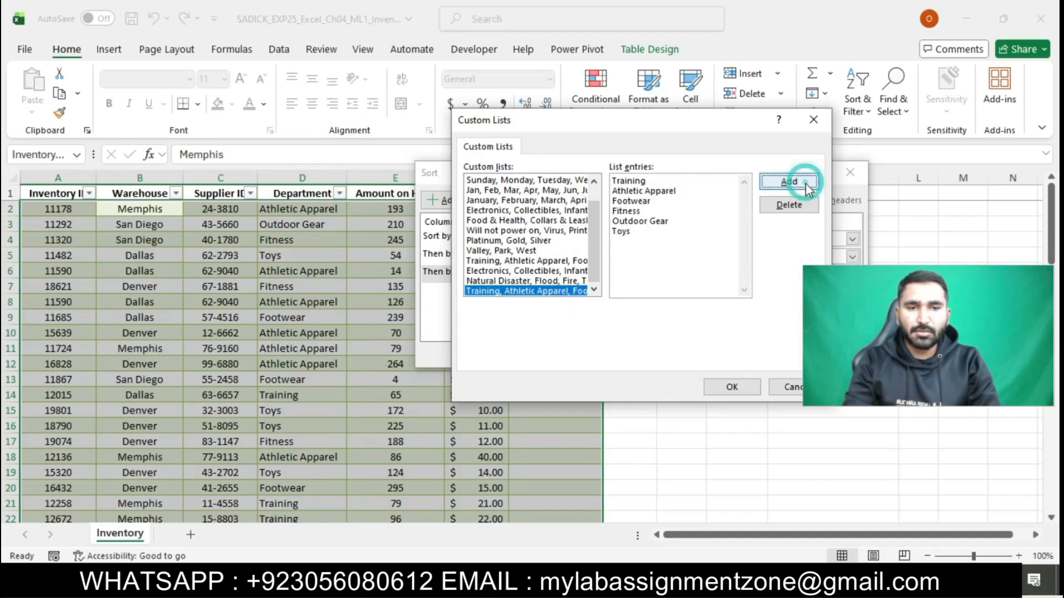
Use the new list as the Department order and apply the three-level sort to Inventory2024
click(729, 388)
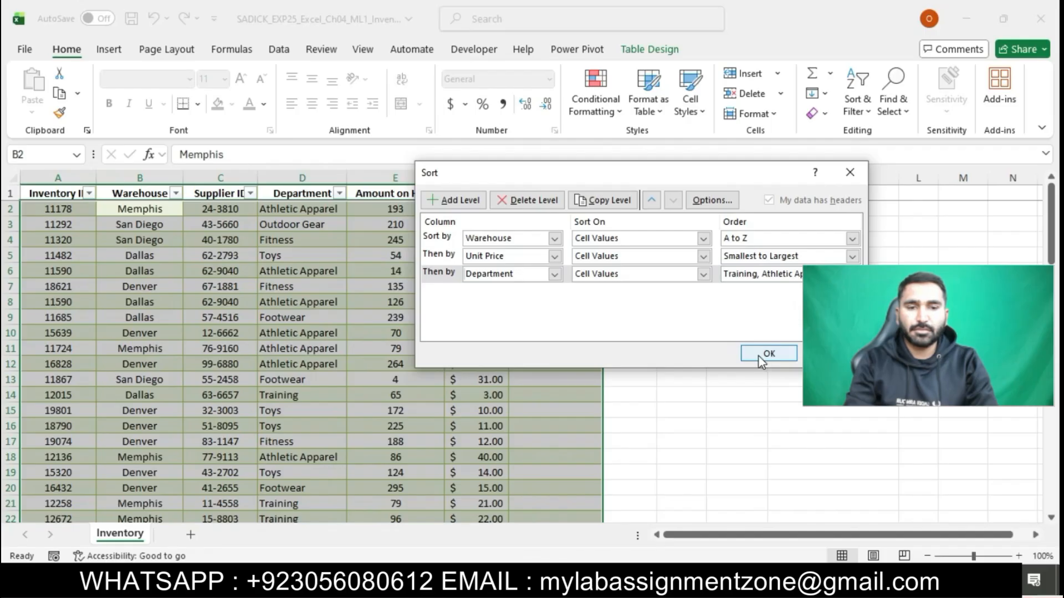
click(758, 355)
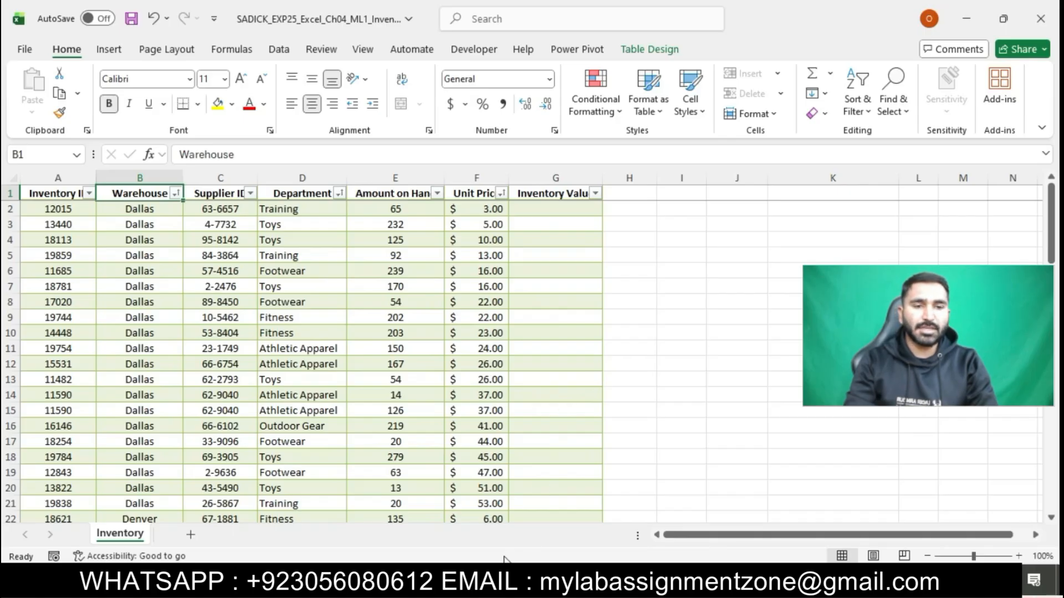
Give step 6's remove-duplicates instruction a cyan highlight in the Word document
click(503, 579)
click(597, 330)
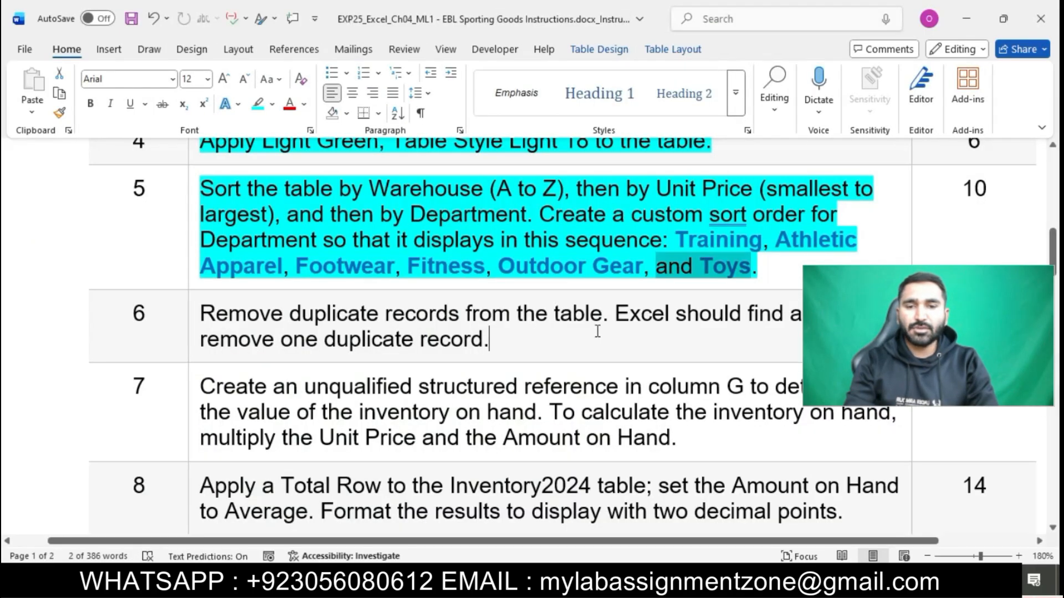
scroll(597, 331, down, 1)
scroll(597, 331, down, 2)
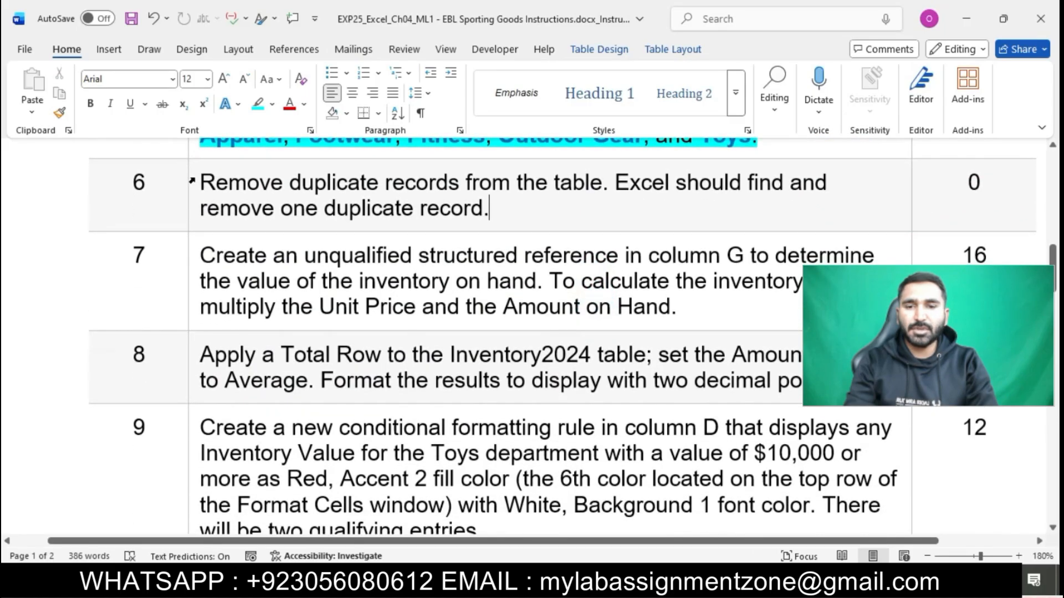
click(193, 178)
click(261, 152)
click(281, 208)
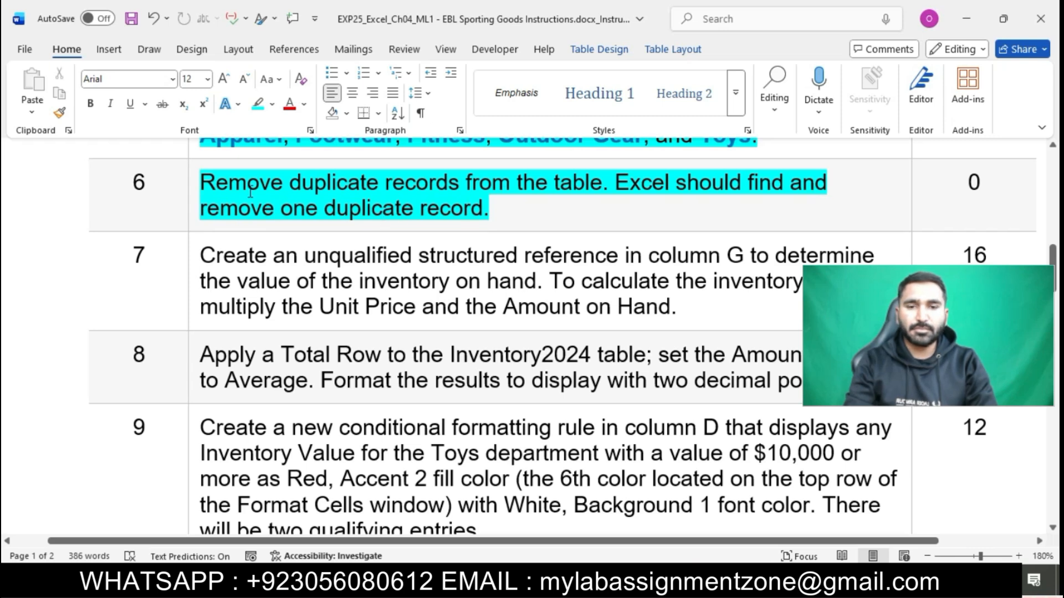
drag(202, 183, 540, 213)
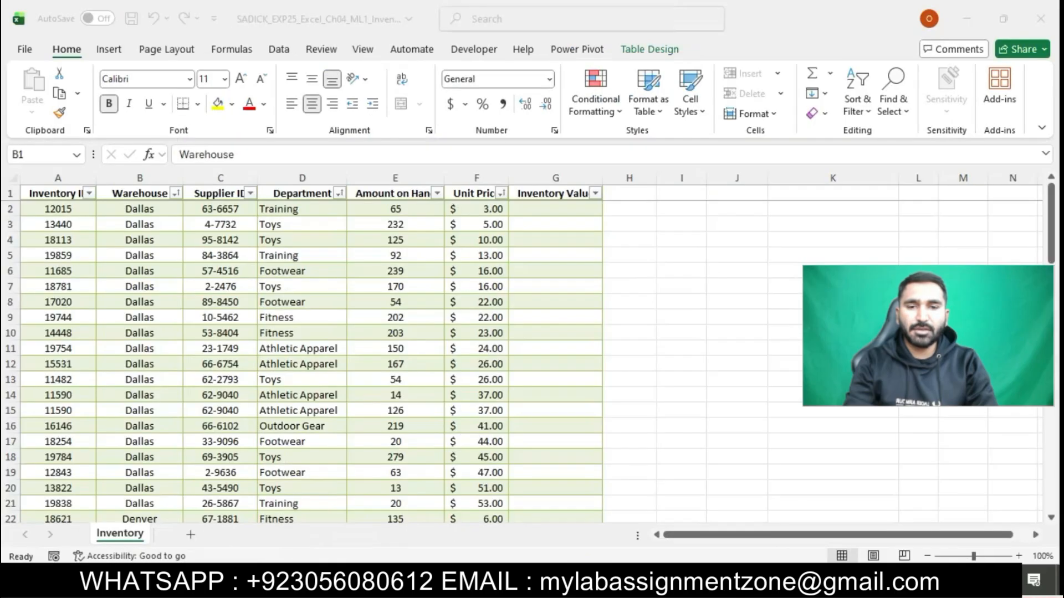
key(alt+Tab)
Run Remove Duplicates on the Inventory2024 table with all columns checked
click(329, 395)
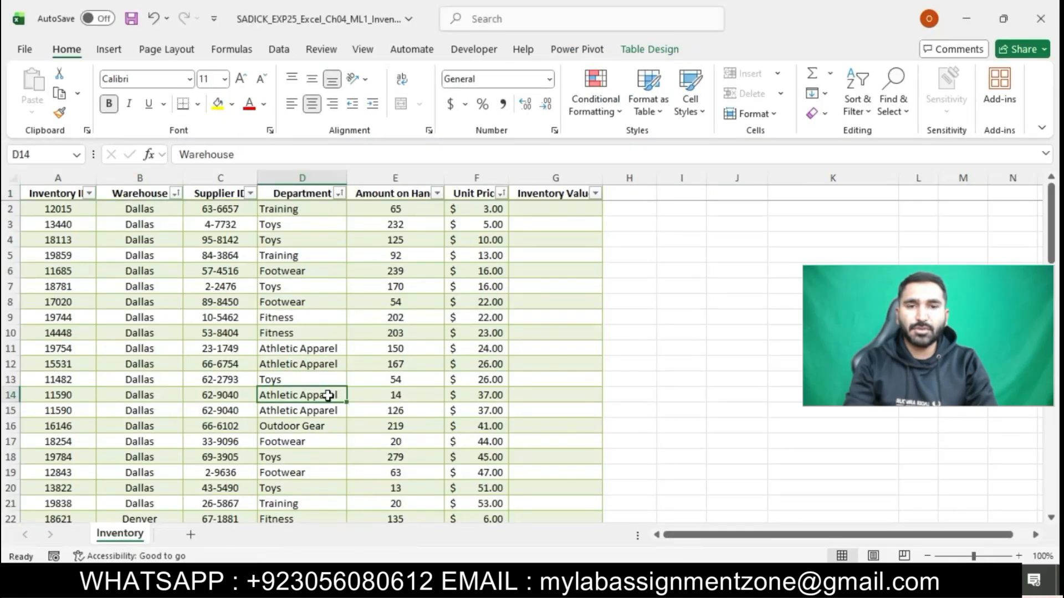
click(328, 395)
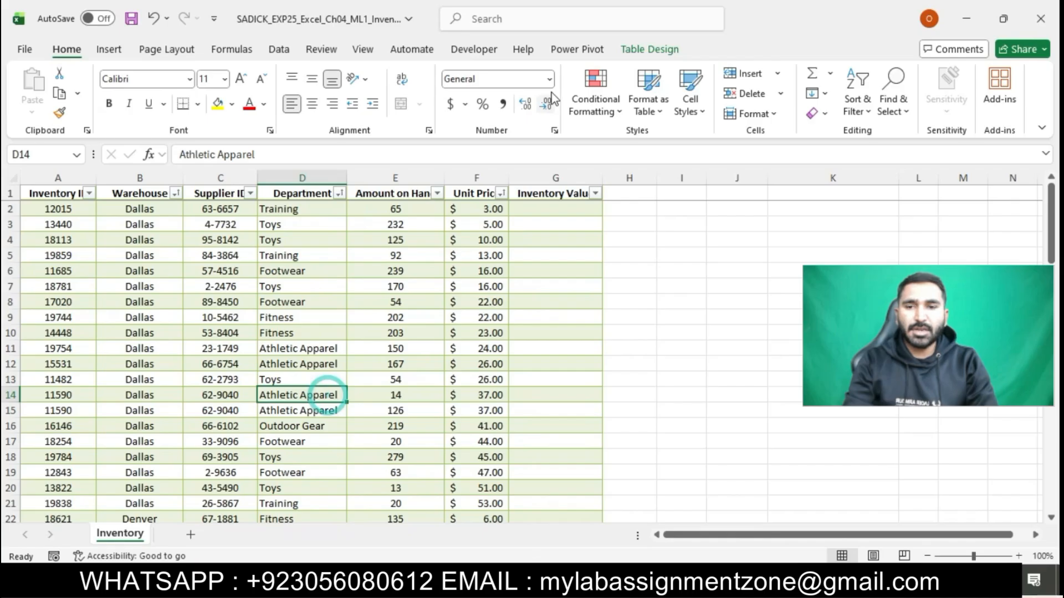
click(648, 49)
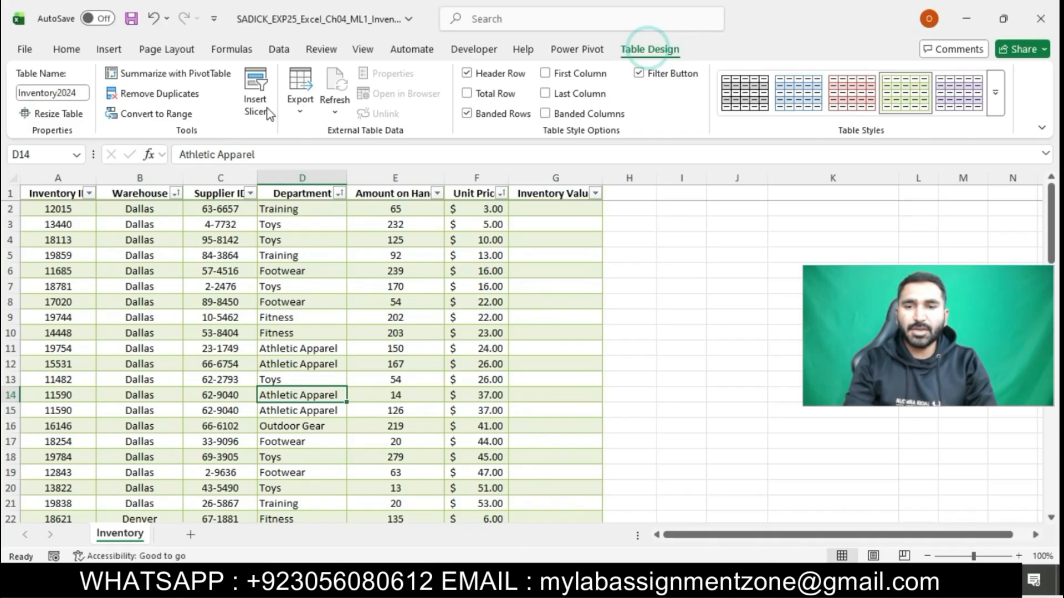
click(202, 97)
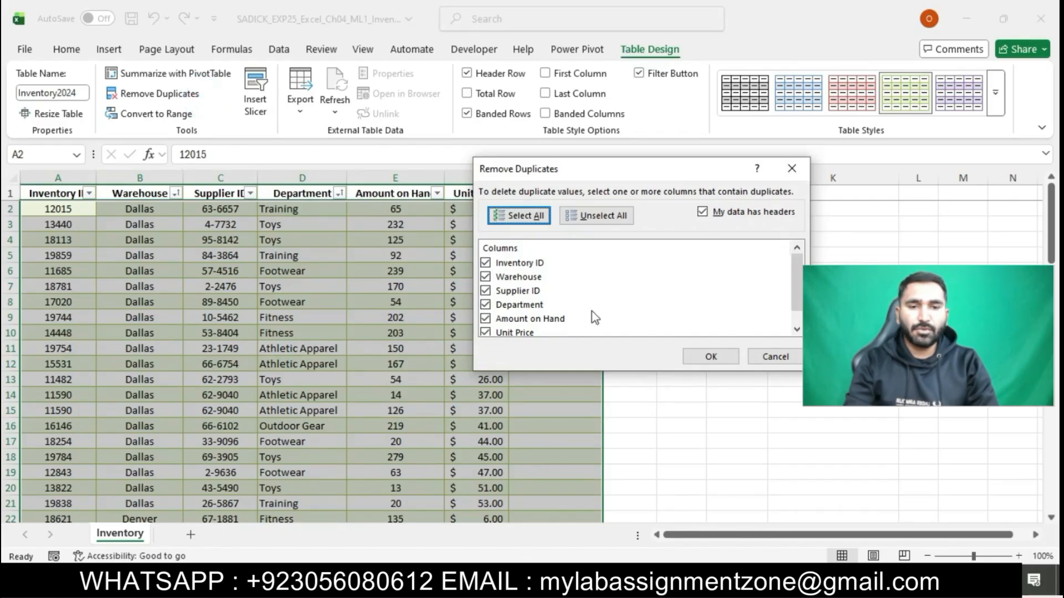
click(696, 358)
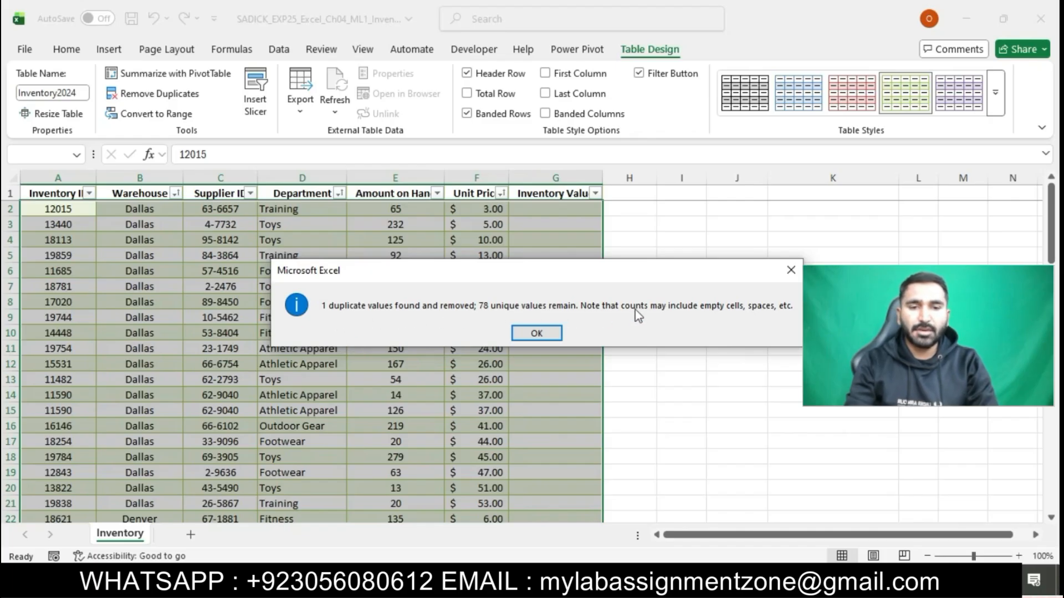
Dismiss the duplicates report, confirm the table ends at row 79, and return to Word
click(535, 333)
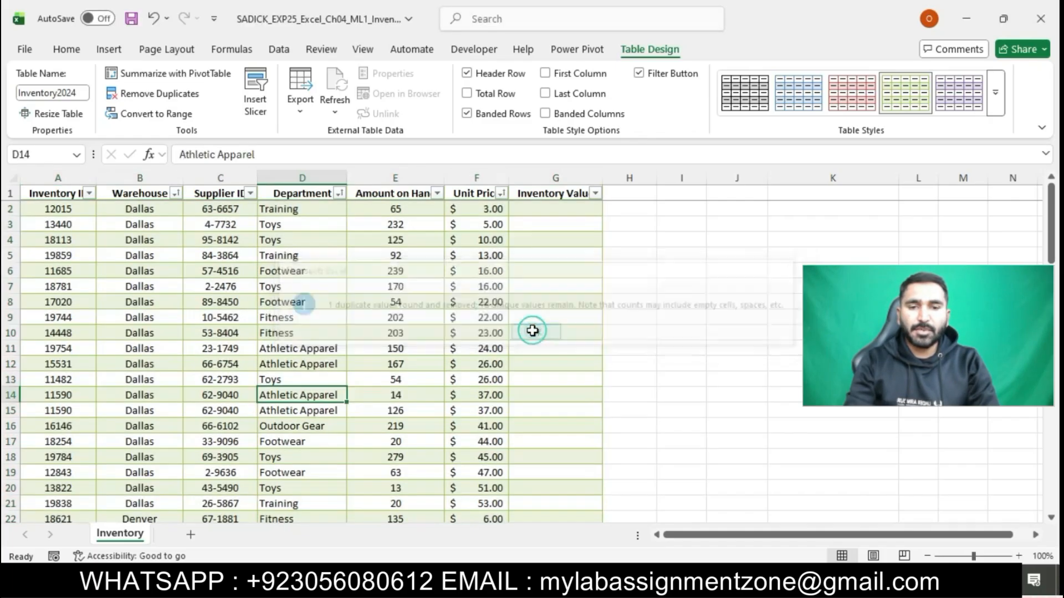
scroll(480, 392, down, 1)
scroll(480, 392, down, 7)
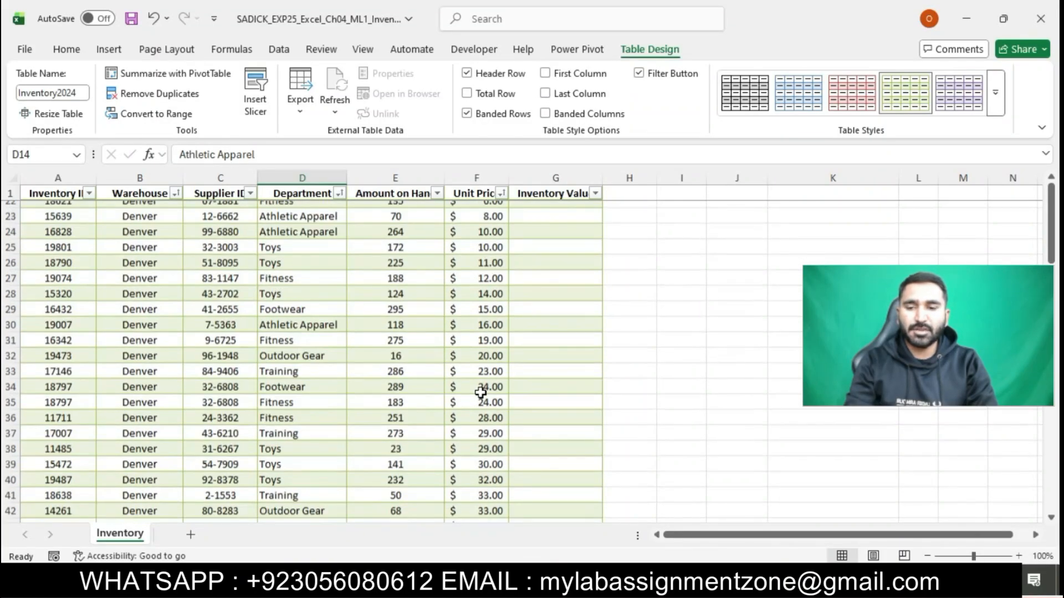
scroll(481, 392, down, 14)
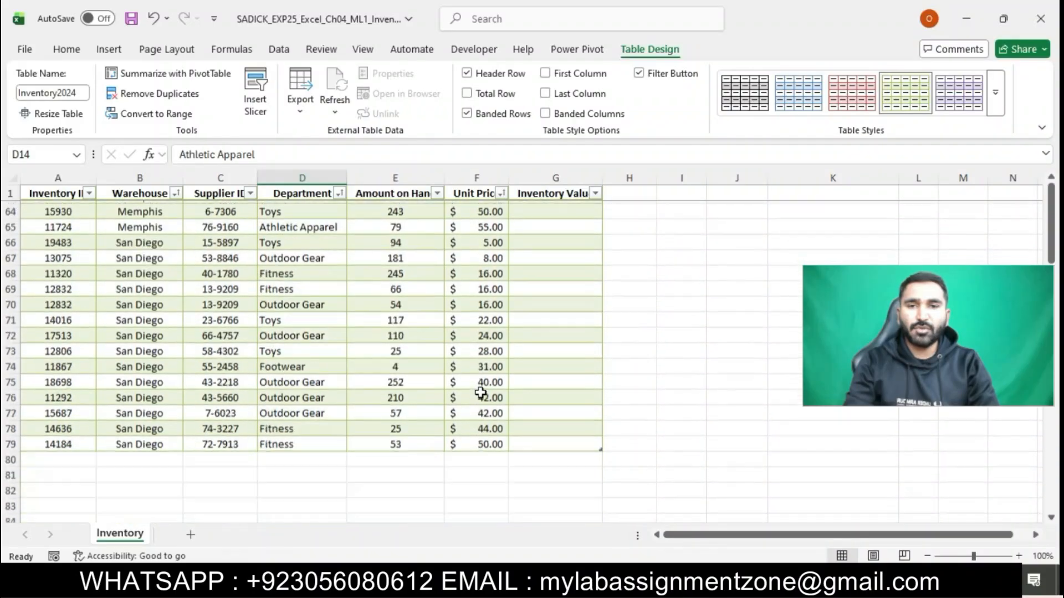
scroll(480, 393, down, 5)
scroll(480, 393, up, 3)
click(480, 395)
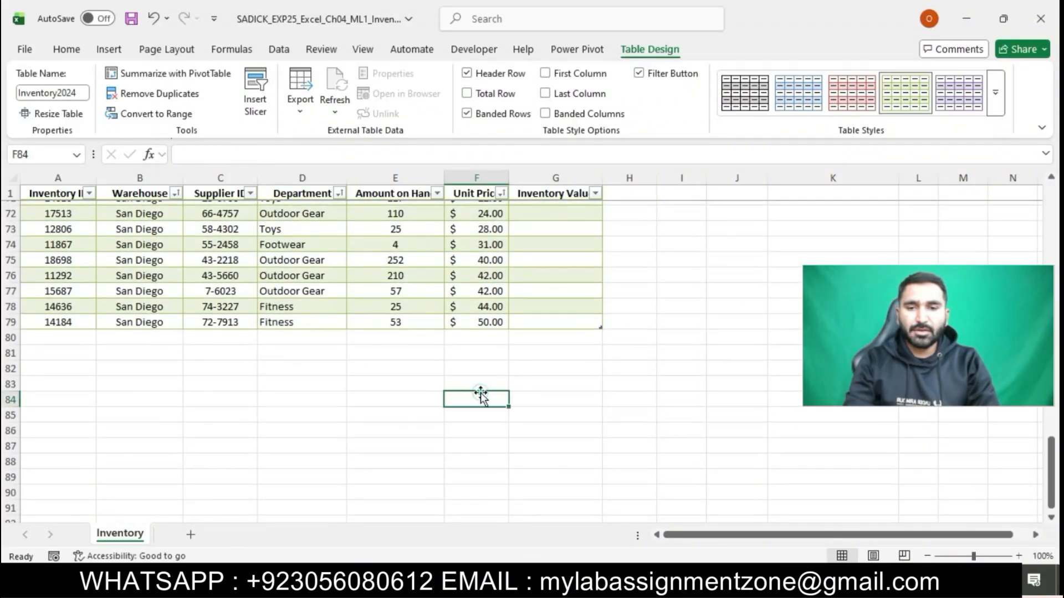
scroll(480, 393, up, 20)
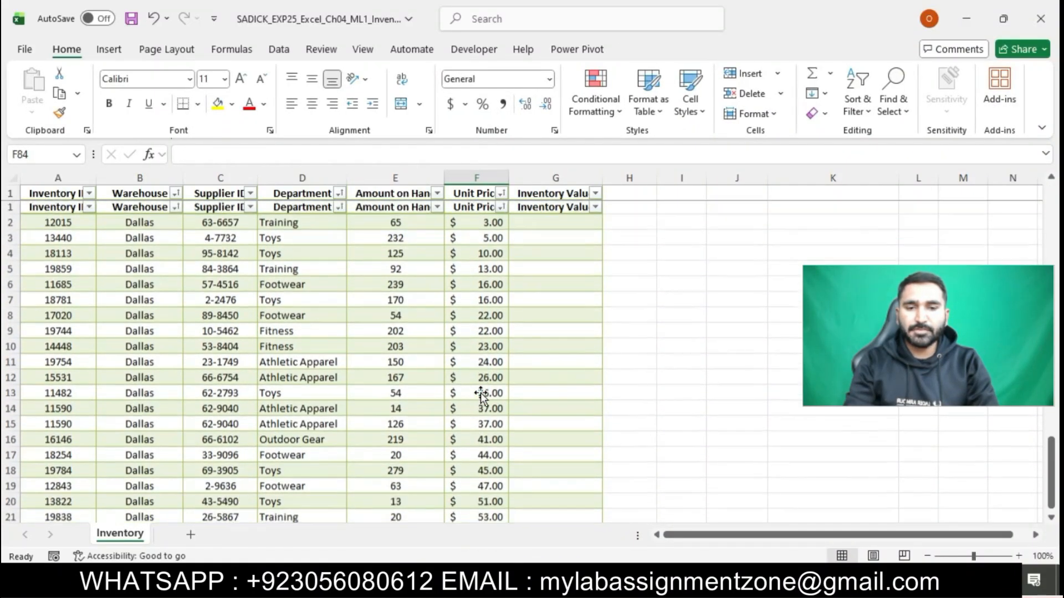
scroll(480, 392, down, 1)
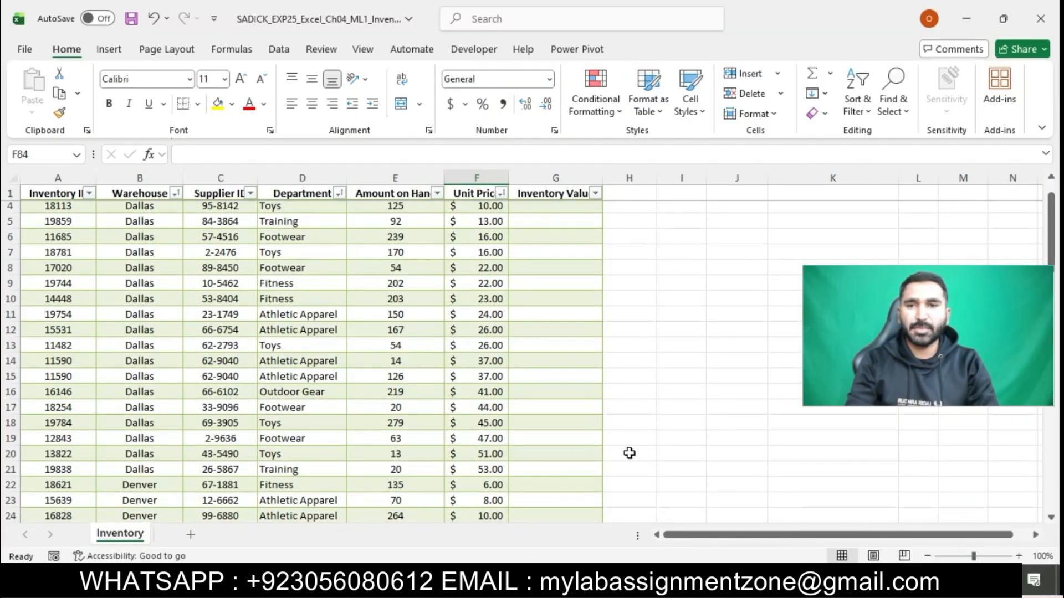
click(493, 582)
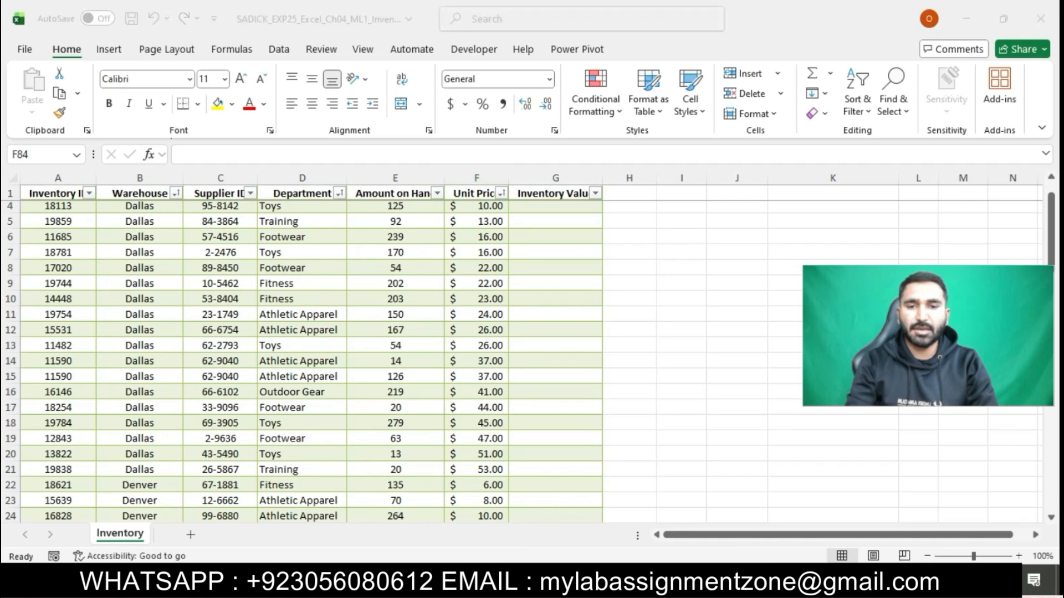
click(526, 208)
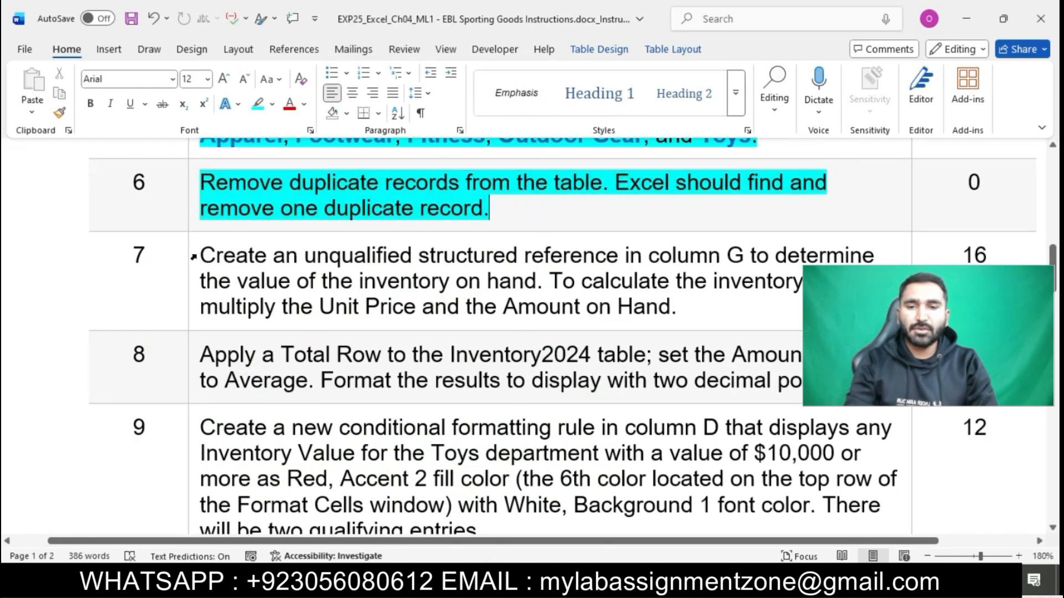
Apply cyan highlighting to steps 7 through 13 and scroll back to the top
drag(193, 257, 230, 551)
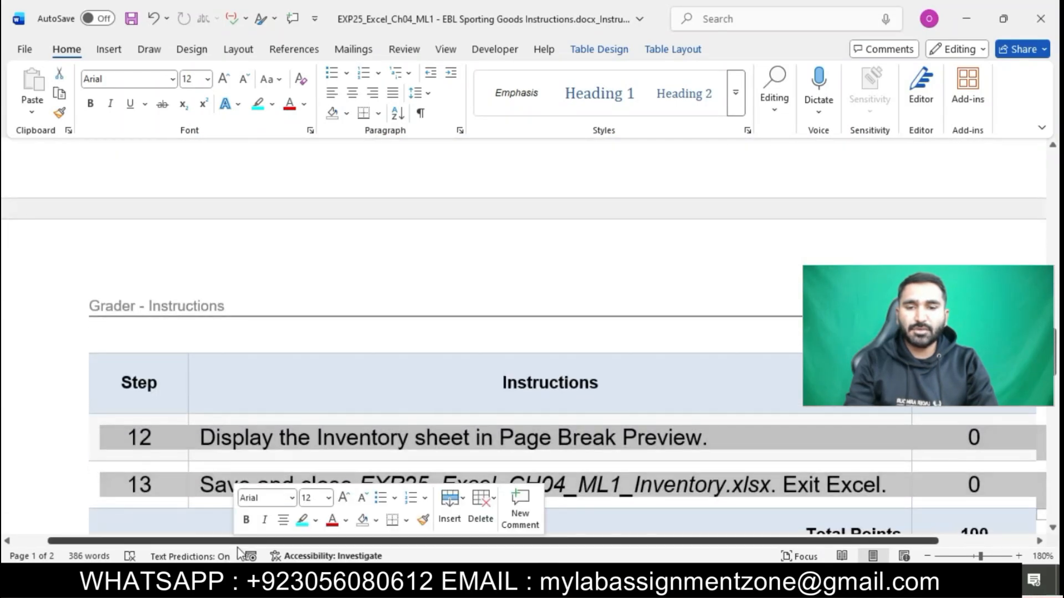
click(304, 521)
click(610, 462)
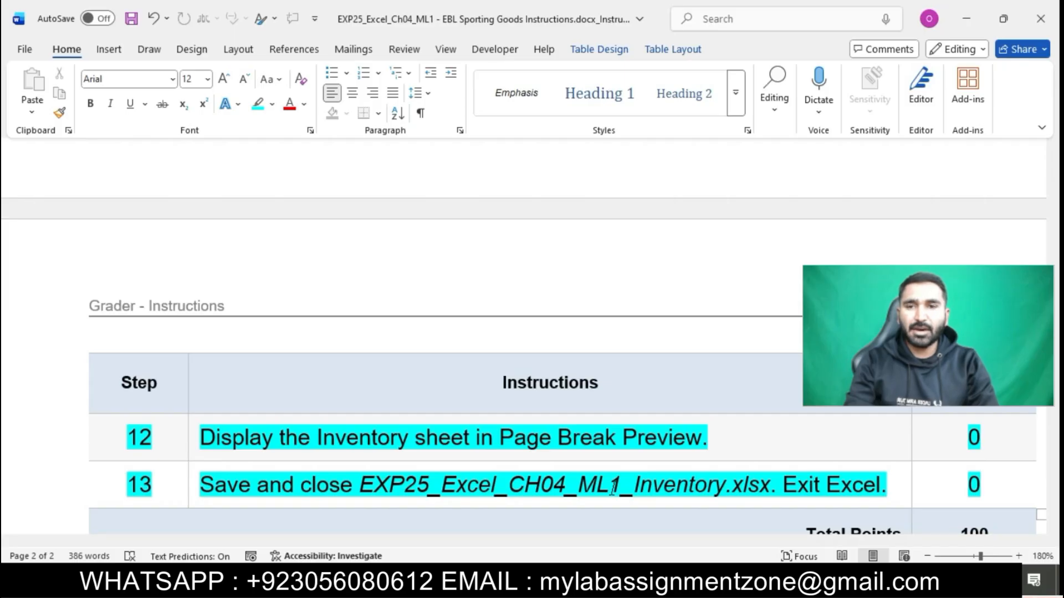
scroll(613, 489, down, 2)
scroll(613, 490, up, 6)
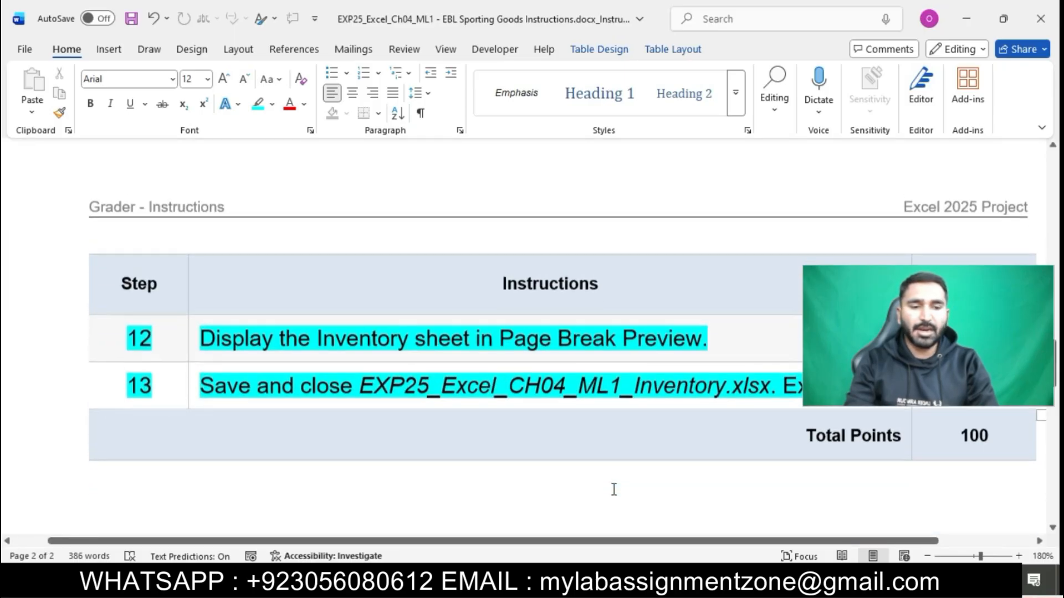
scroll(616, 496, up, 10)
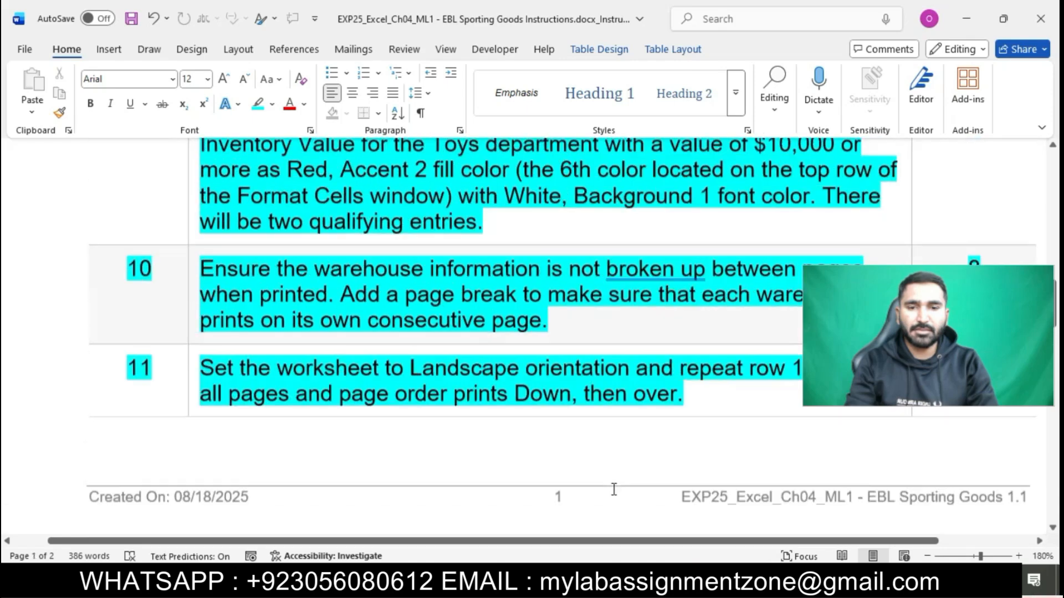
scroll(614, 489, up, 10)
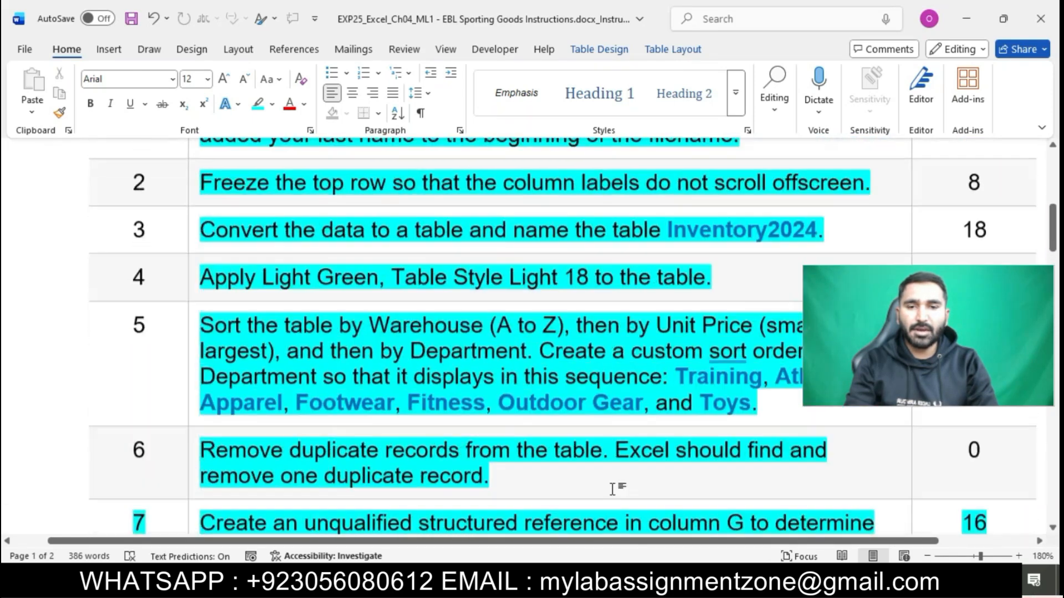